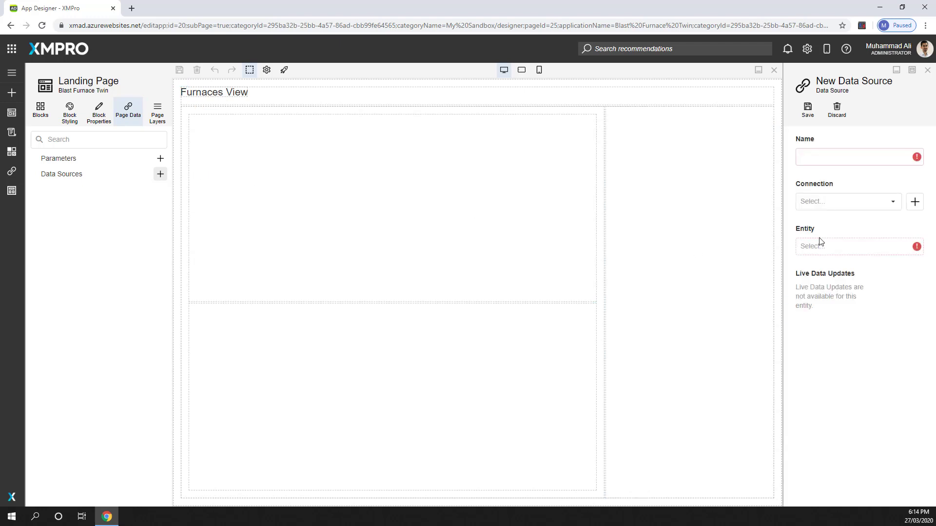
# Step: Name the new data source Funace Health Score and set its connection to Furnace Data
pyautogui.click(845, 158)
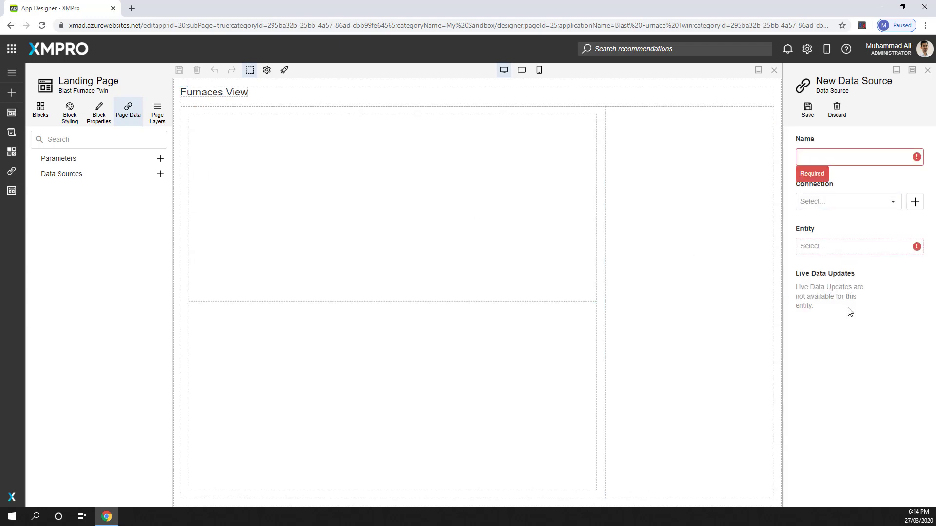
pyautogui.write('Funace Health Score')
pyautogui.click(894, 207)
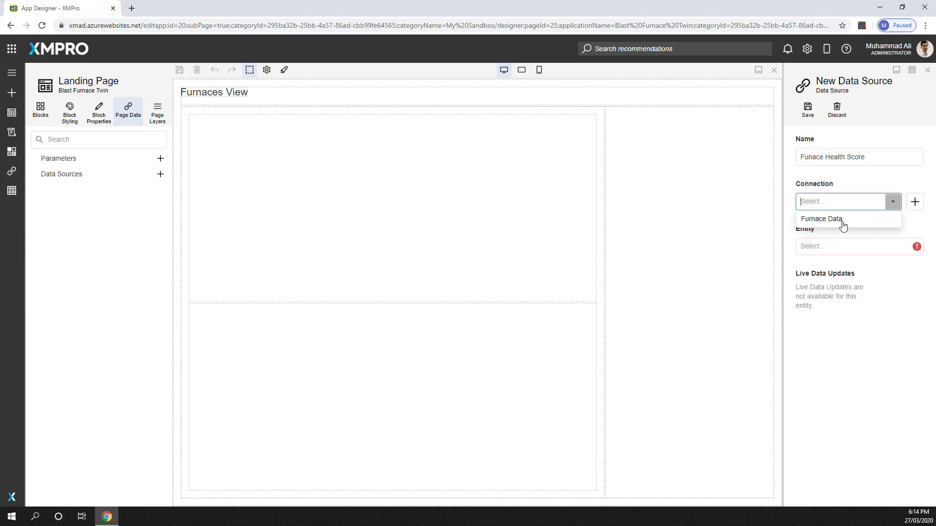
pyautogui.click(841, 222)
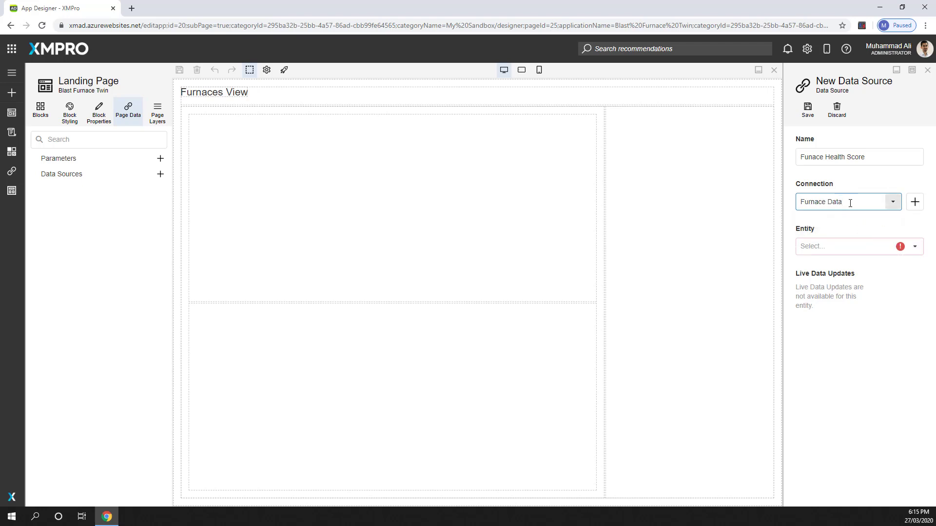
# Step: Set the data source's entity to FurnaceData, save it and expand its fields in the page data
pyautogui.click(836, 244)
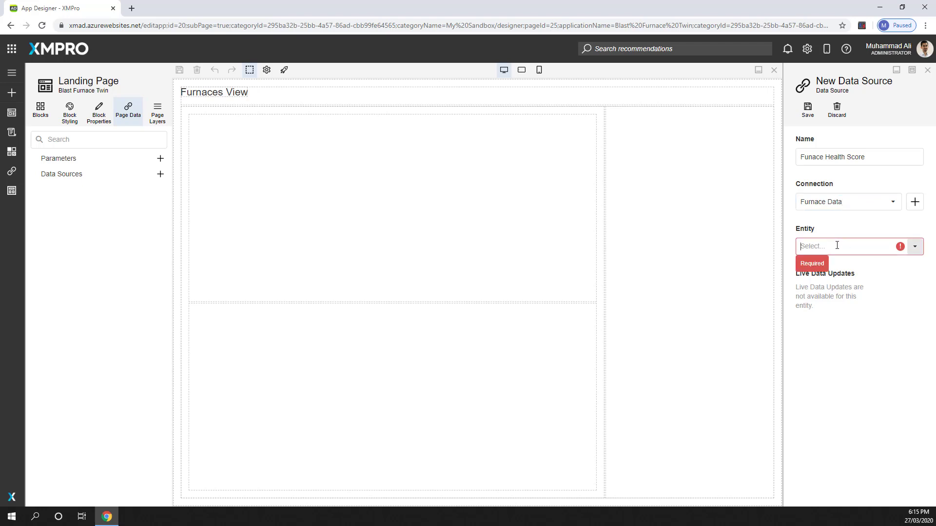
pyautogui.write('fur')
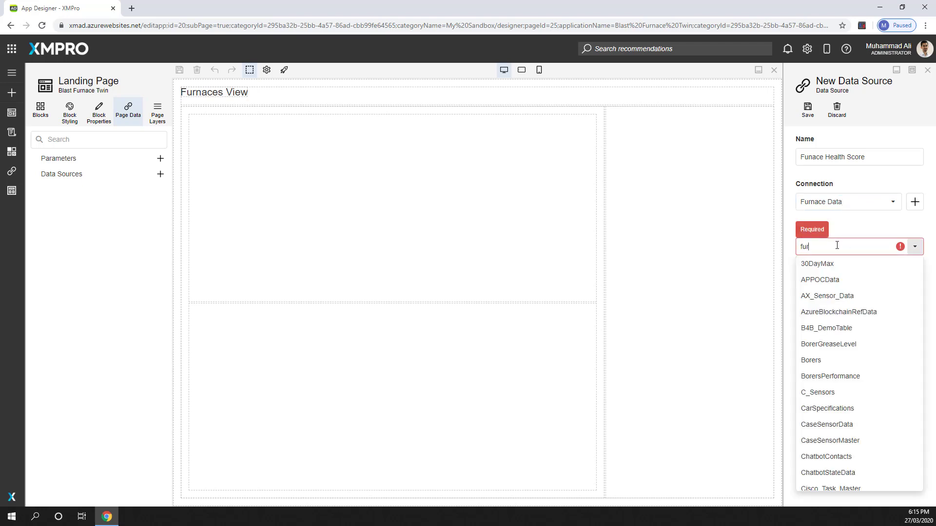
pyautogui.click(833, 264)
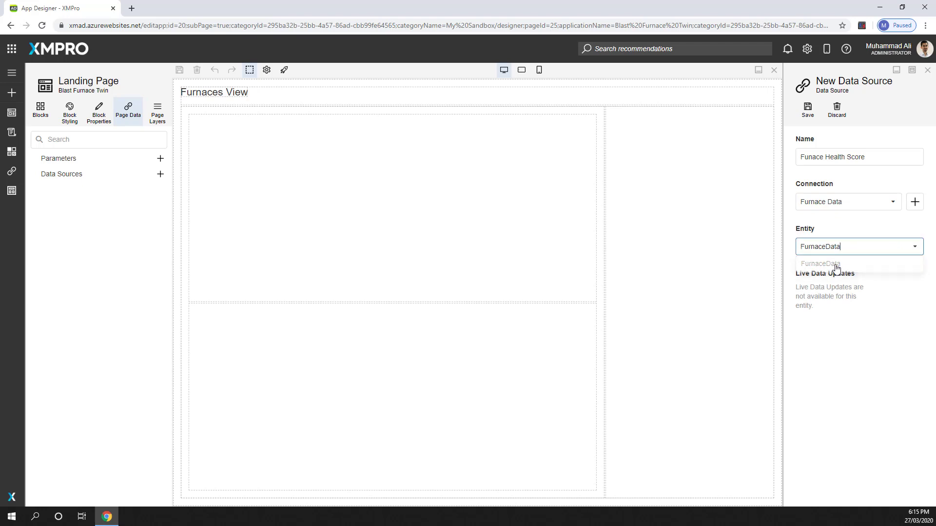
pyautogui.click(807, 110)
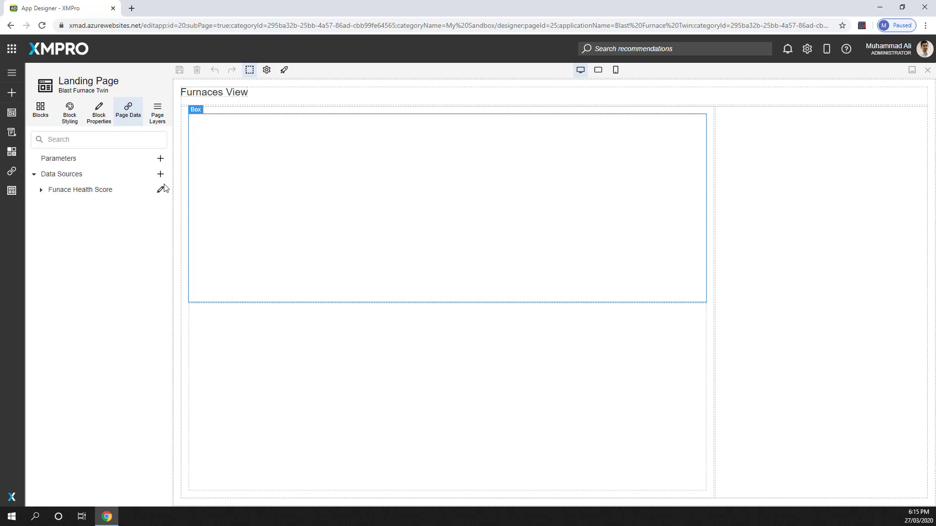
pyautogui.click(41, 190)
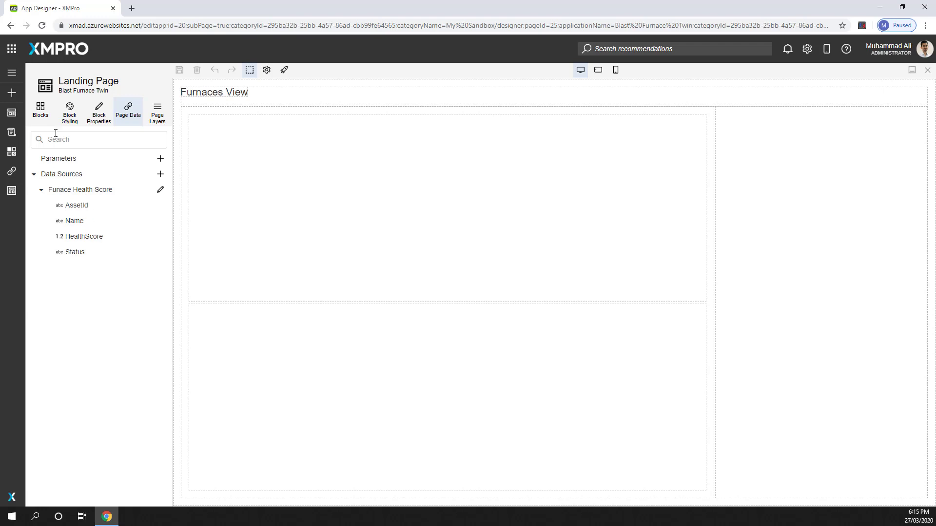
# Step: Add a Data Grid block to the empty lower box beneath the Furnaces View heading
pyautogui.click(42, 118)
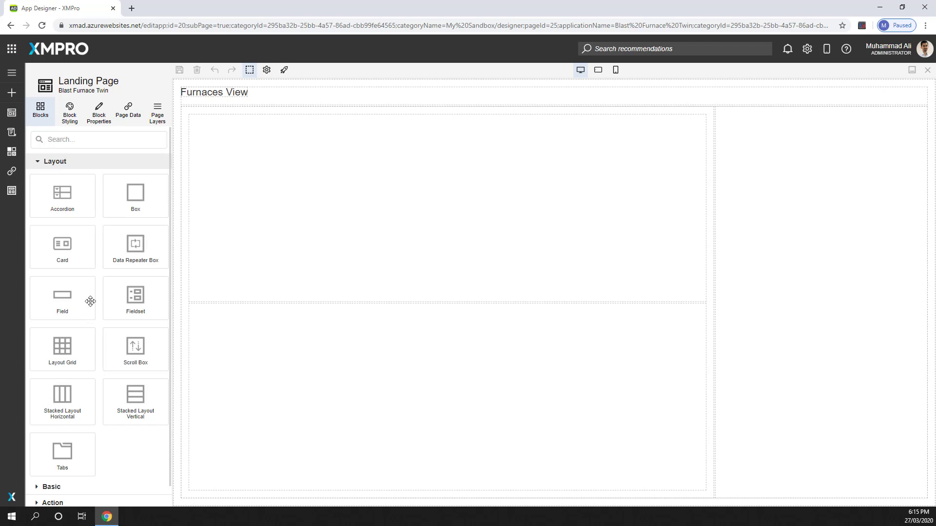
pyautogui.click(42, 163)
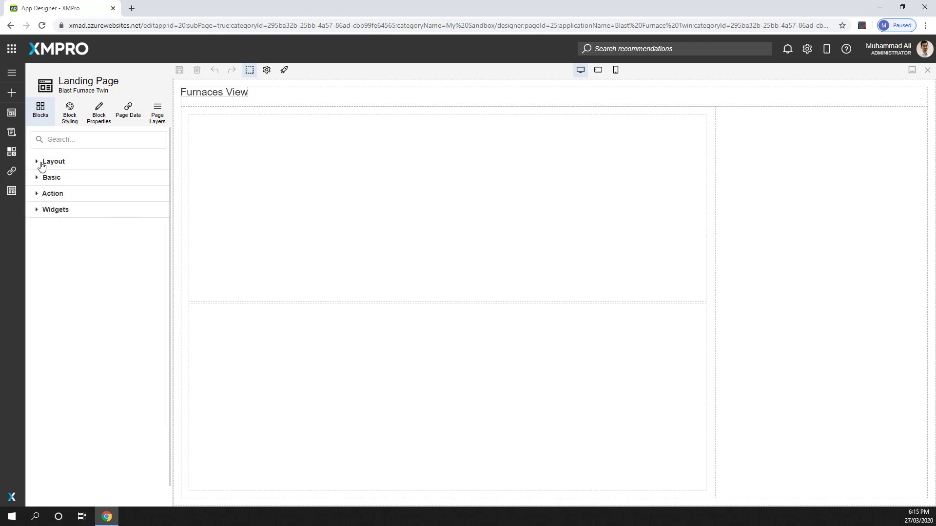
pyautogui.click(47, 181)
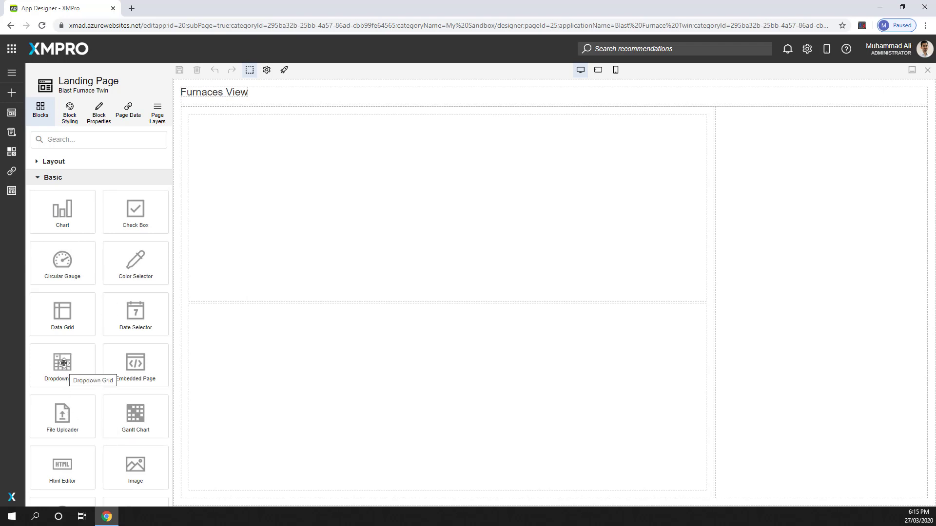
pyautogui.scroll(-3, 132, 370)
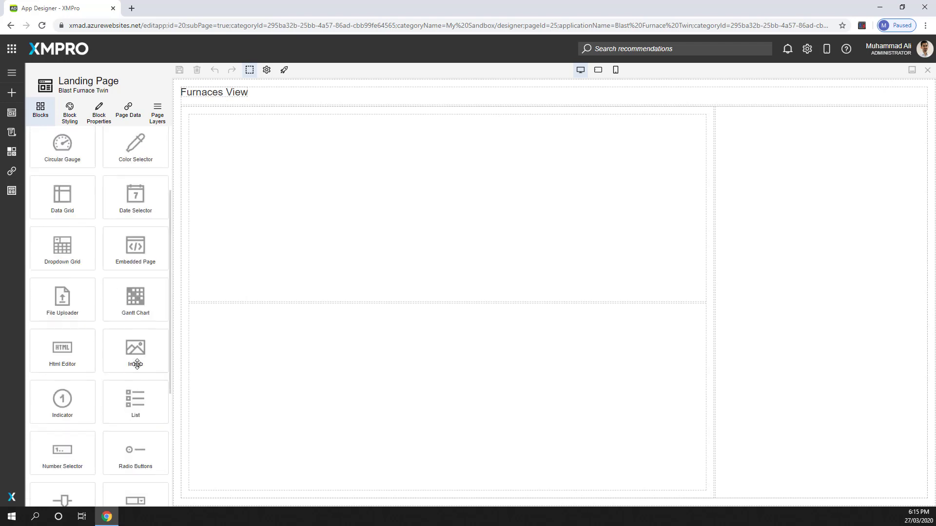
pyautogui.scroll(3, 137, 365)
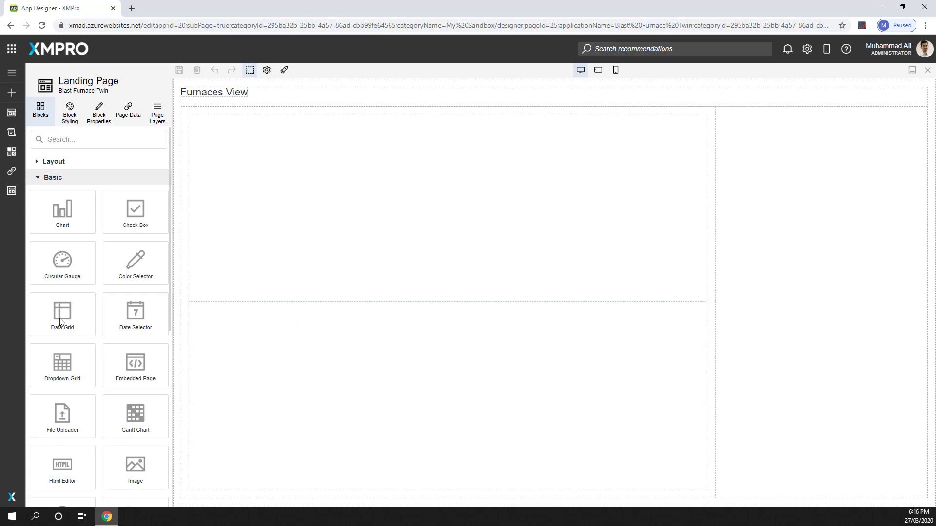
pyautogui.moveTo(61, 317); pyautogui.dragTo(309, 363)
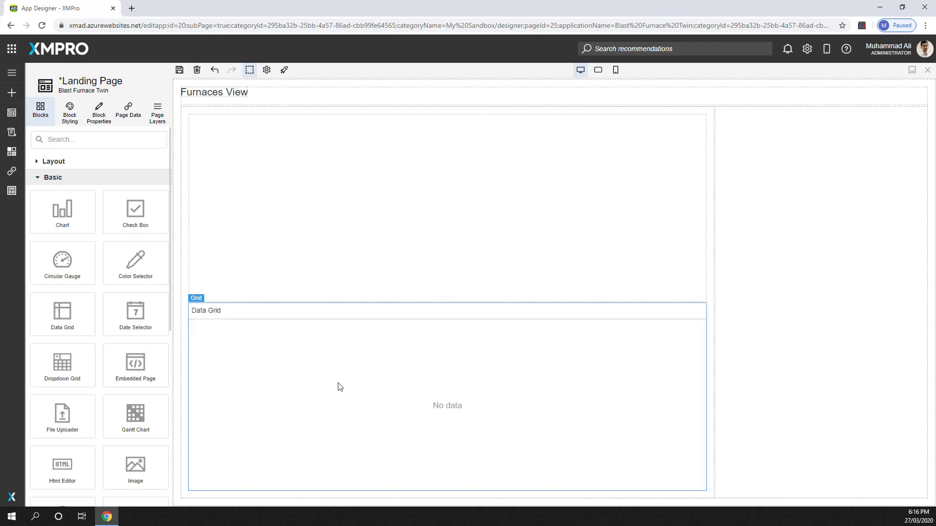
# Step: Bind the Data Grid block to the Funace Health Score data source
pyautogui.click(335, 366)
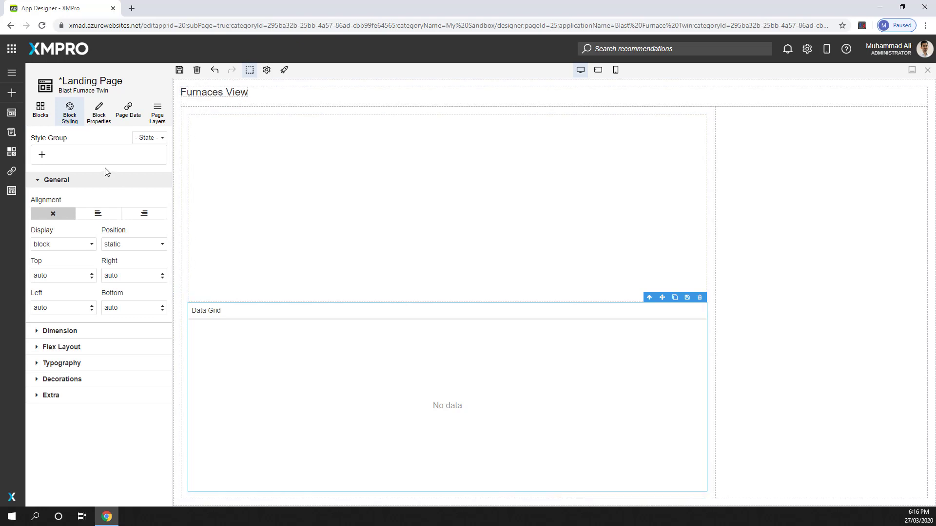
pyautogui.click(97, 117)
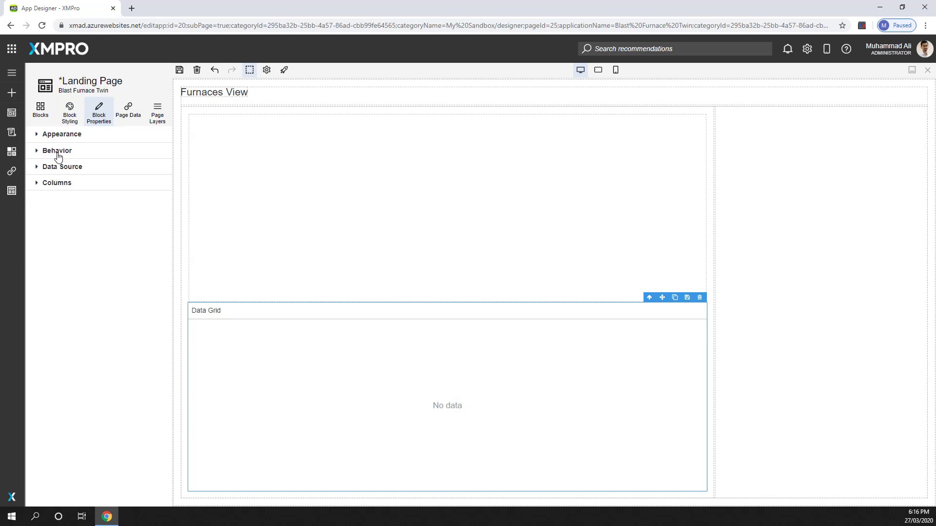
pyautogui.click(50, 169)
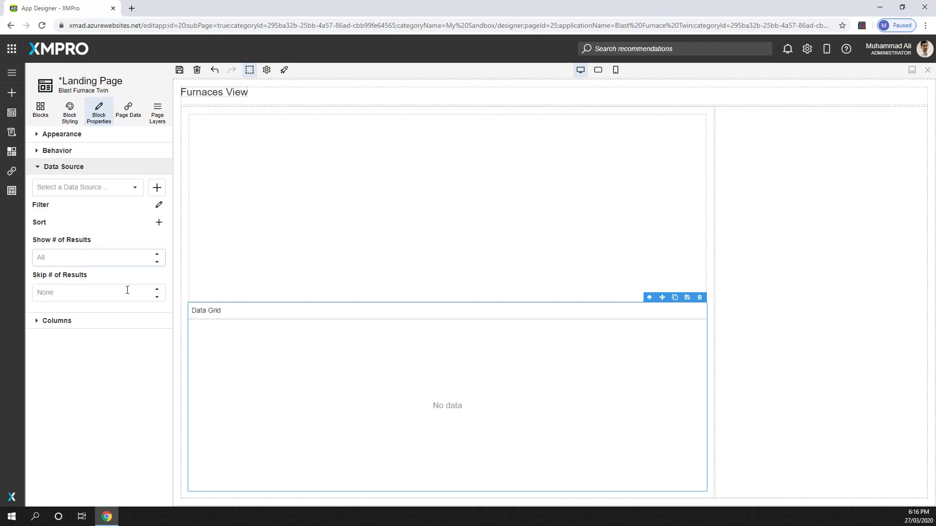
pyautogui.click(135, 188)
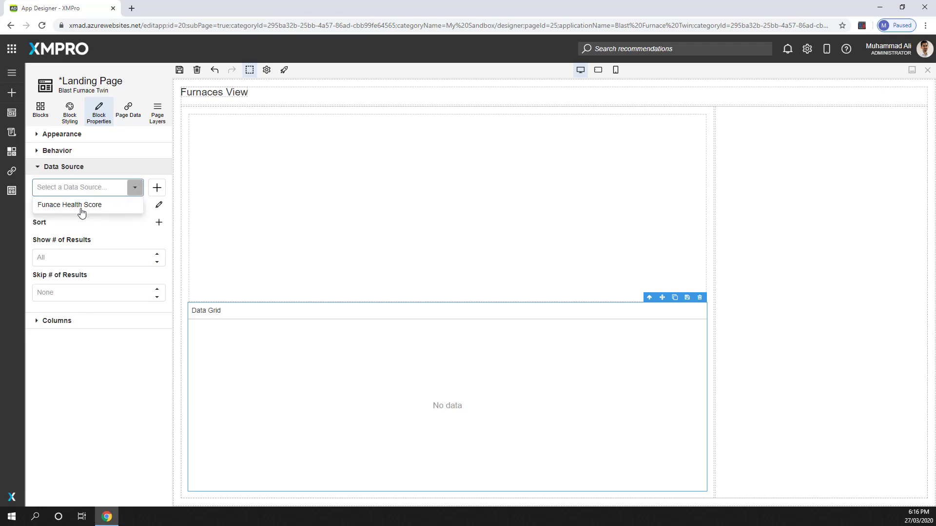
pyautogui.click(60, 209)
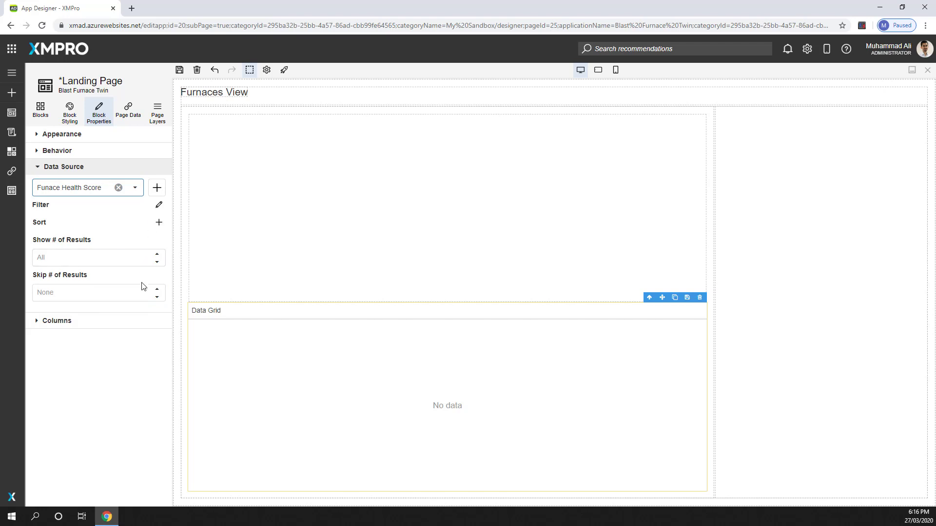
# Step: Save the landing page and launch it to check the data grid, returning to the page editor
pyautogui.click(180, 71)
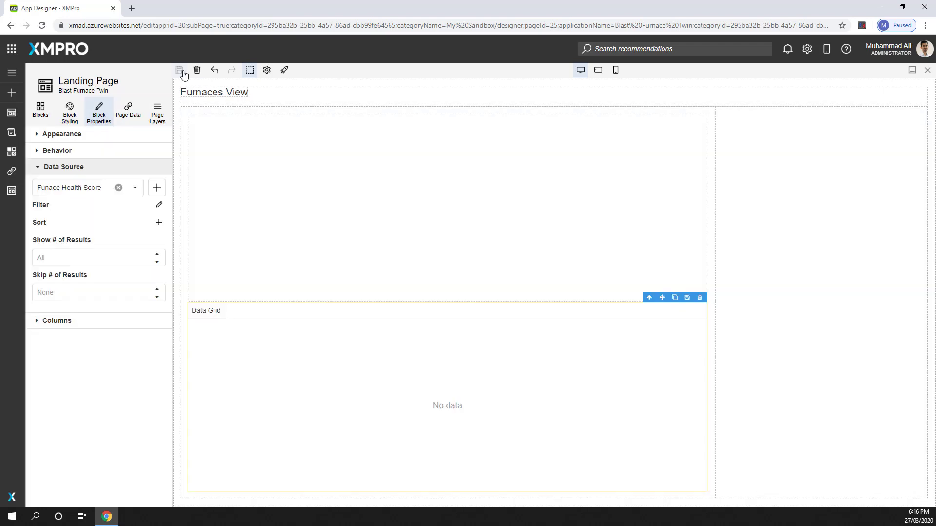
pyautogui.click(283, 71)
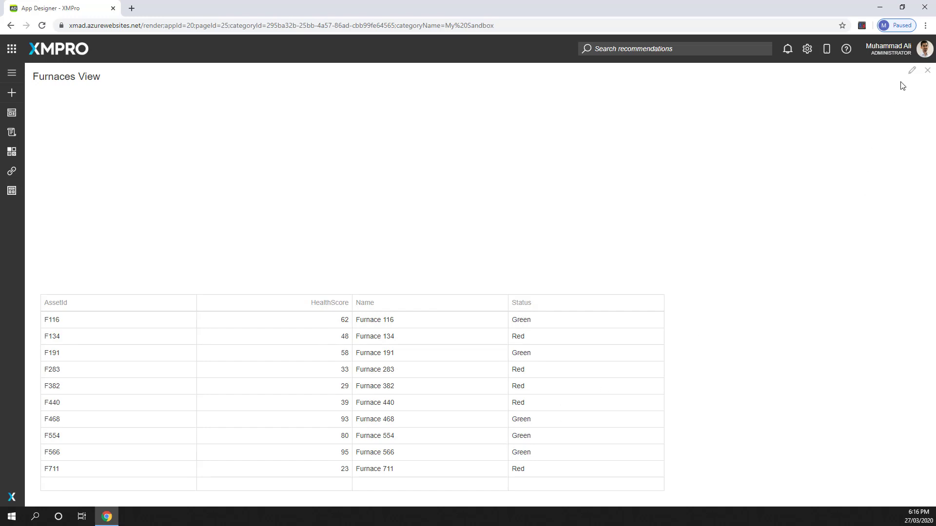
pyautogui.click(911, 71)
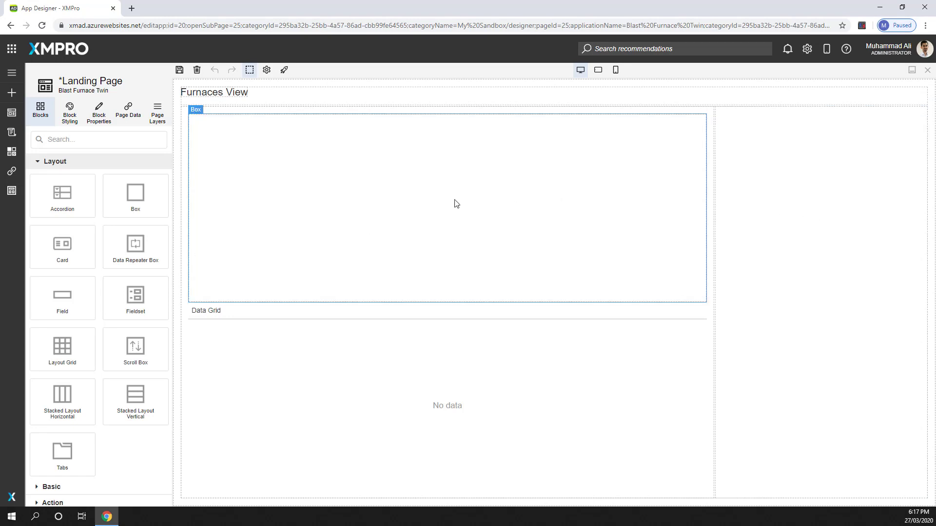
# Step: Find the Chart block and place it in the empty box above the data grid
pyautogui.click(78, 141)
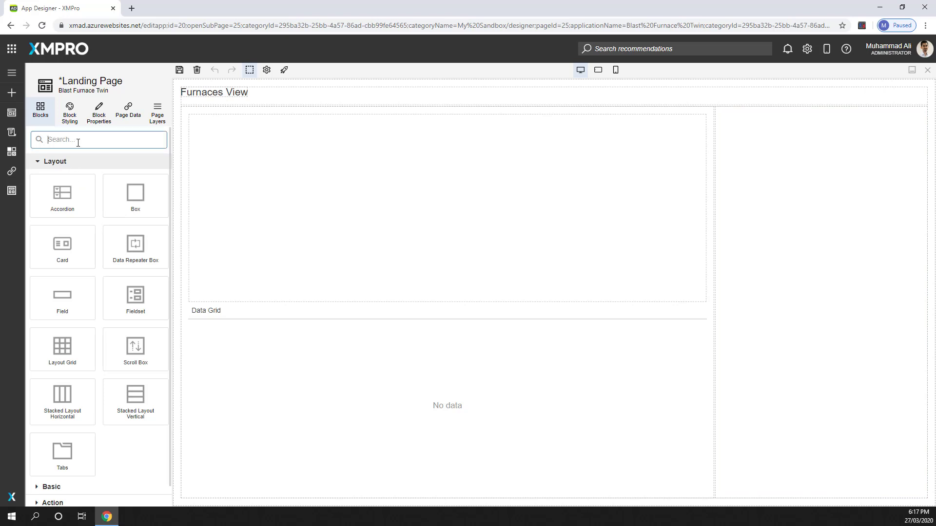
pyautogui.write('chart')
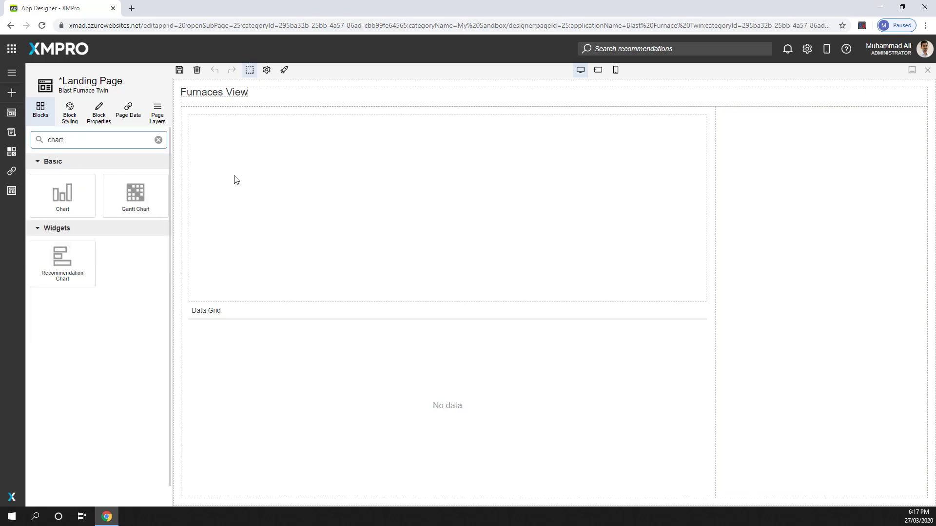
pyautogui.moveTo(62, 195); pyautogui.dragTo(340, 211)
# Step: Bind the Chart block to the Funace Health Score data source
pyautogui.click(291, 178)
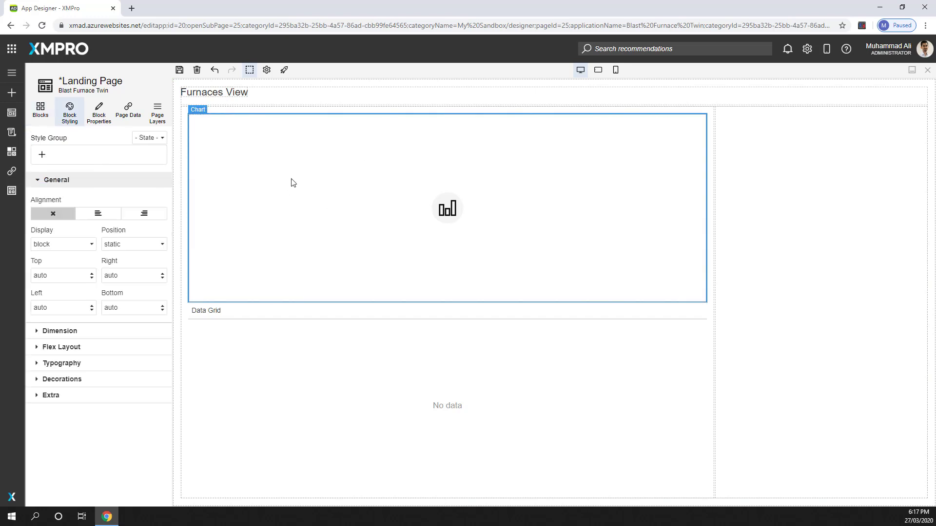
pyautogui.click(102, 111)
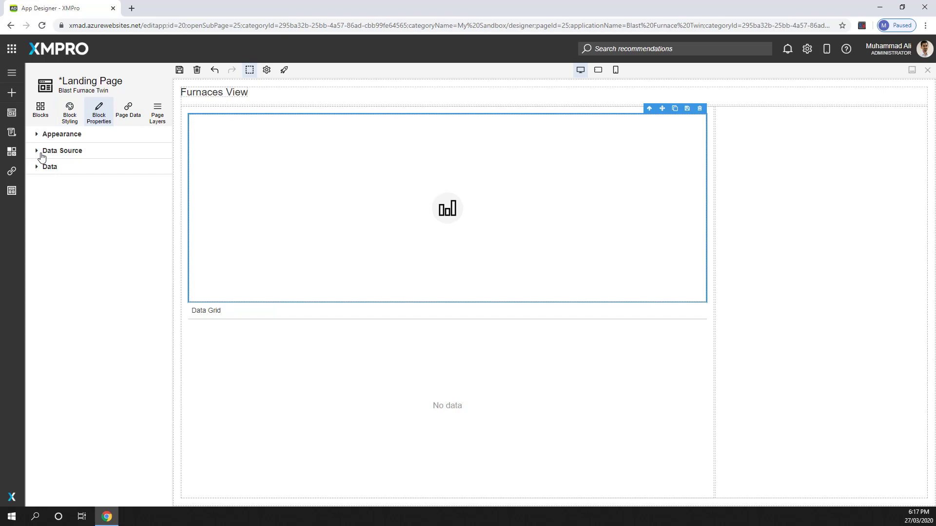
pyautogui.click(41, 155)
pyautogui.click(134, 172)
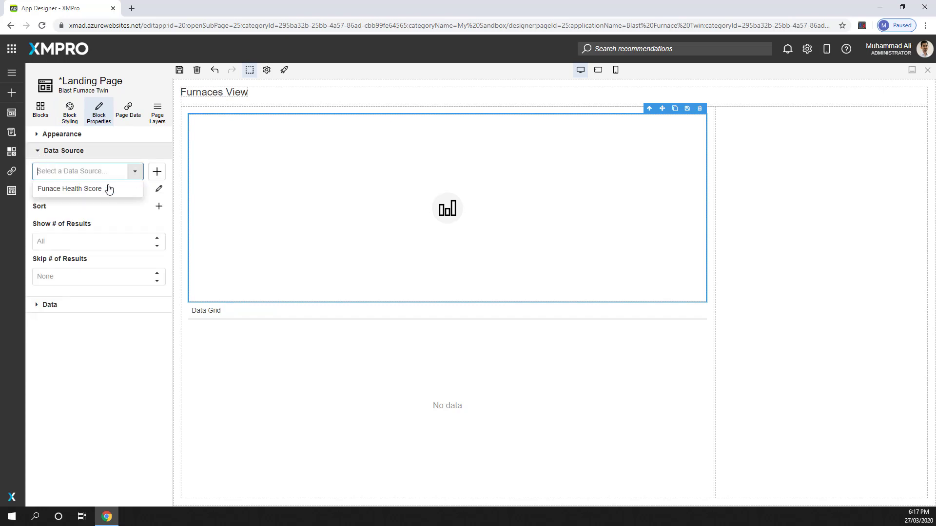
pyautogui.click(101, 192)
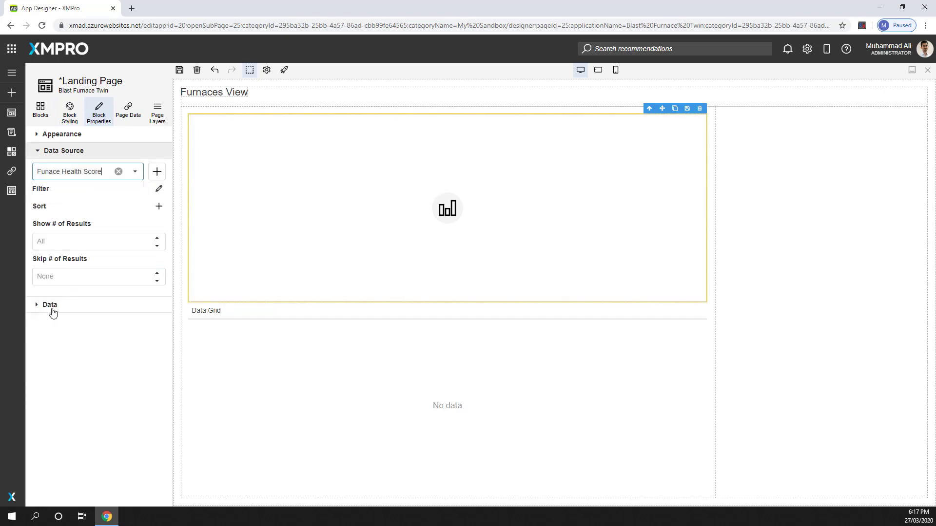
# Step: Add a data series named Health Score to the chart
pyautogui.click(51, 309)
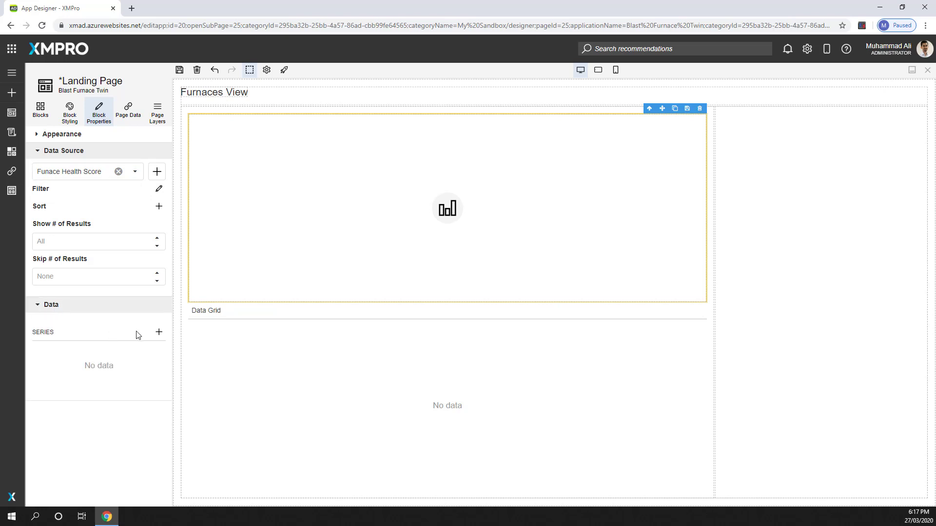
pyautogui.click(159, 332)
pyautogui.click(851, 158)
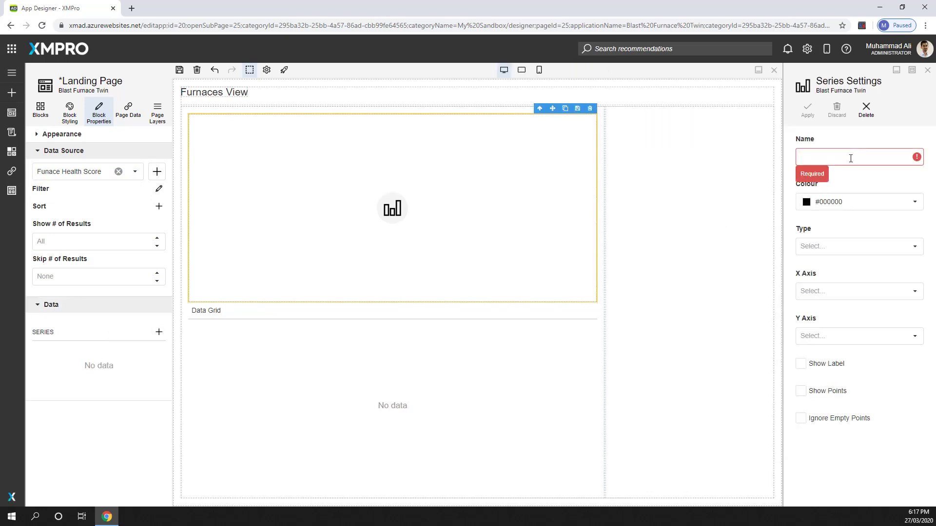
pyautogui.write('Health Score')
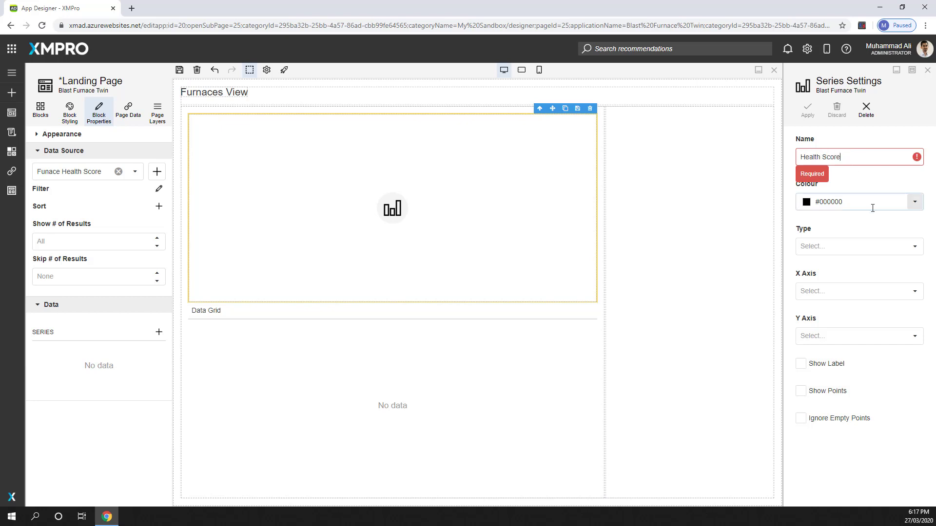
# Step: Set the type of the Health Score series to Bar
pyautogui.click(914, 247)
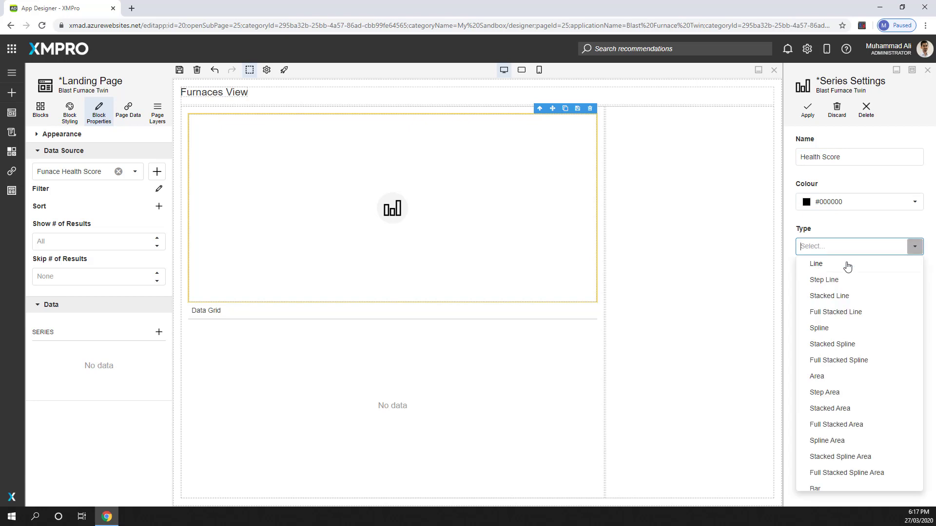
pyautogui.click(846, 264)
pyautogui.click(912, 251)
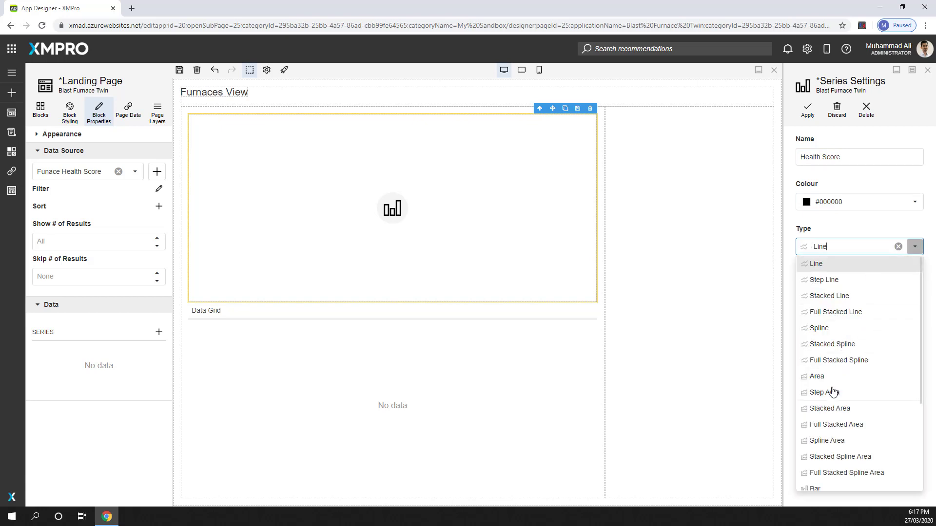
pyautogui.click(835, 490)
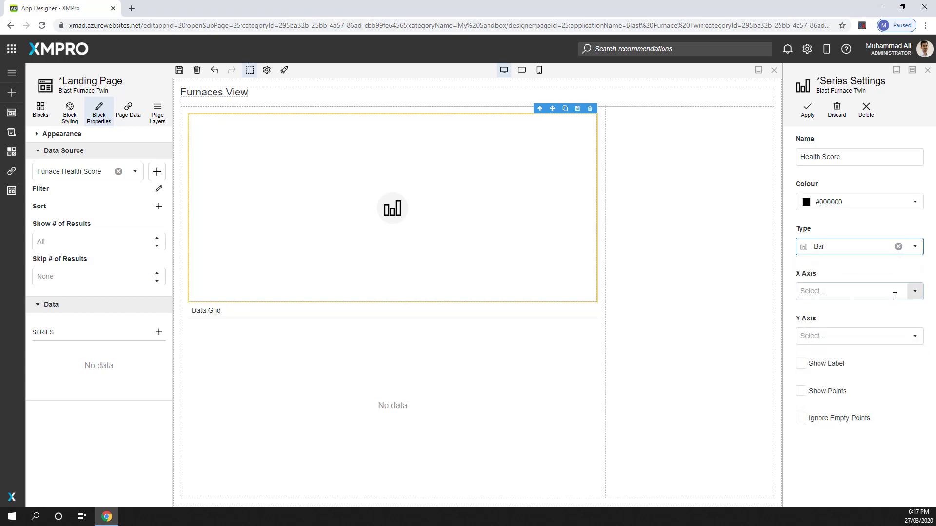
# Step: Assign AssetId to the series' X axis and HealthScore to its Y axis, and apply the series settings
pyautogui.click(913, 293)
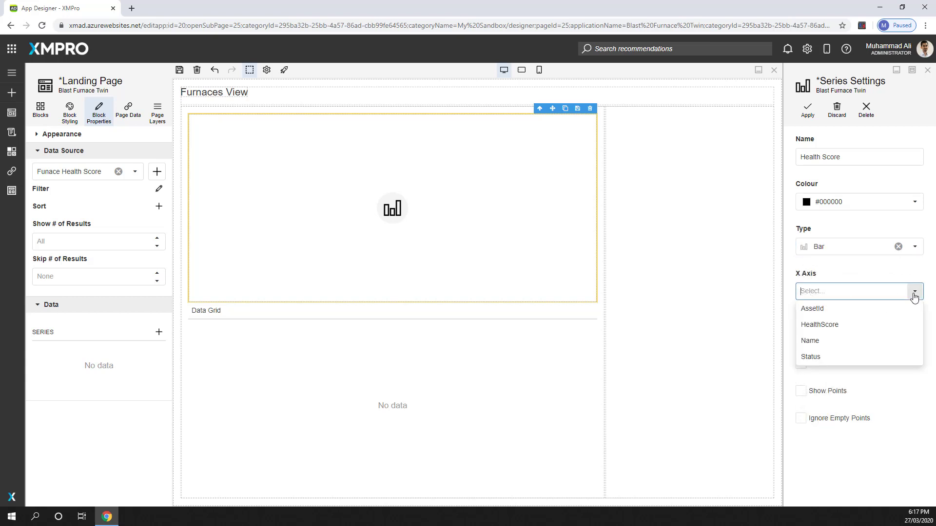
pyautogui.click(840, 314)
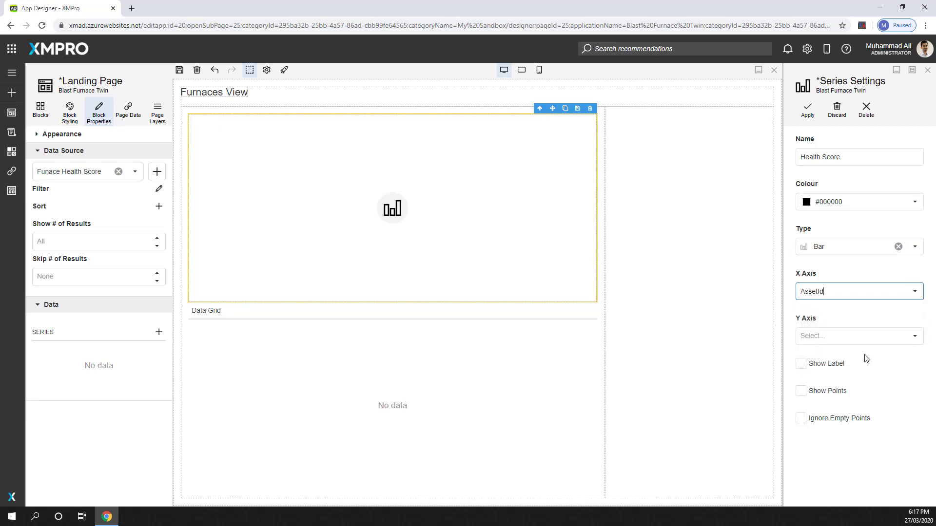
pyautogui.click(858, 337)
pyautogui.click(830, 370)
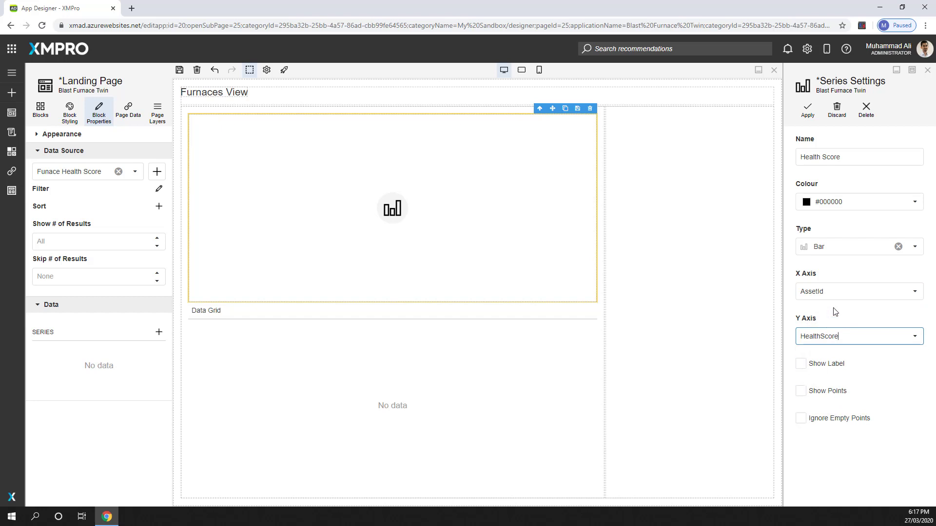
pyautogui.click(838, 312)
pyautogui.click(809, 110)
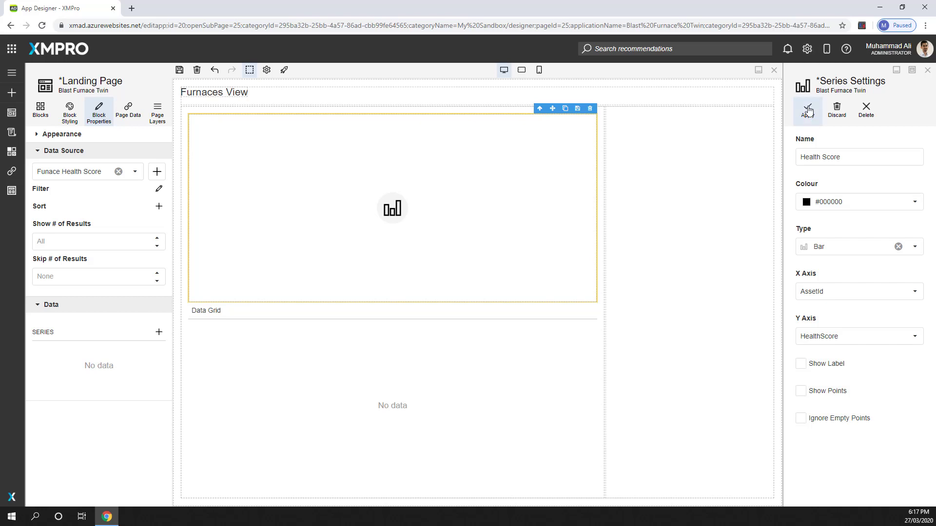
# Step: Save the landing page and launch it to check the bar chart, returning to the page editor
pyautogui.click(180, 70)
pyautogui.click(285, 71)
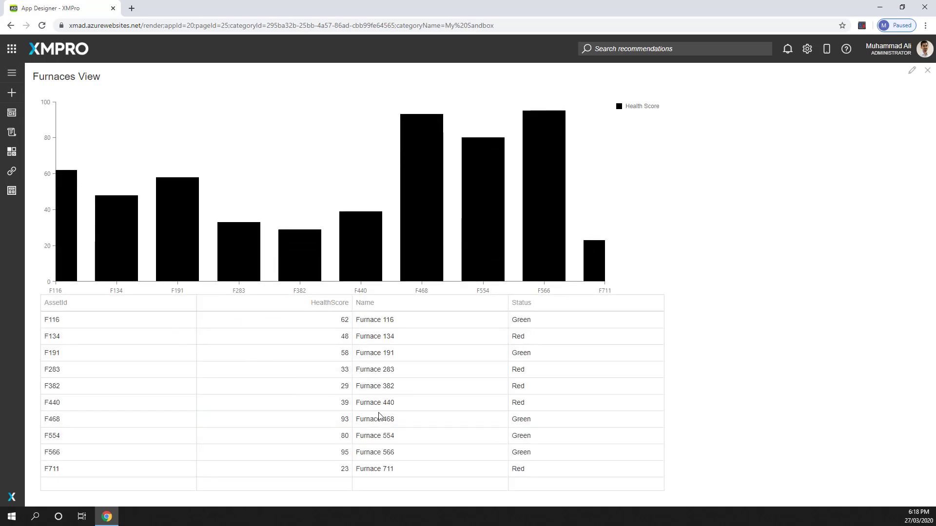
pyautogui.click(912, 71)
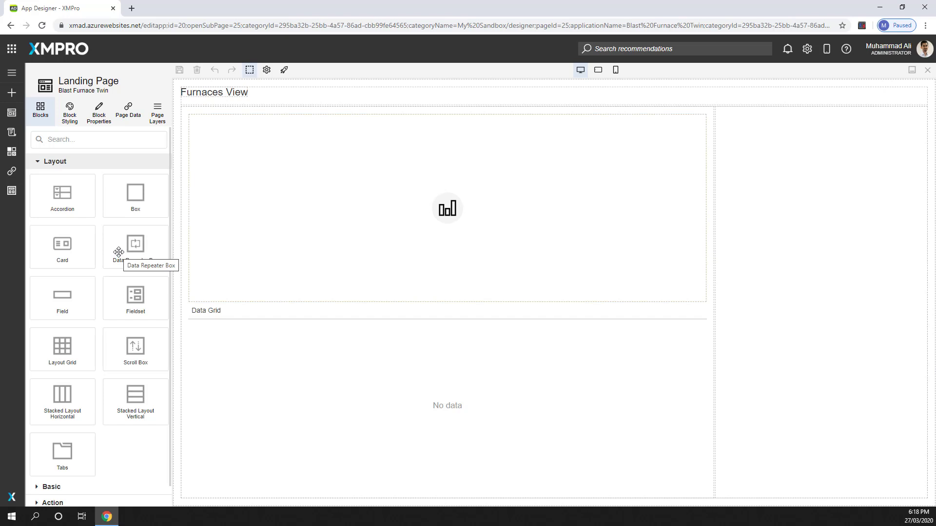
# Step: Place a Data Repeater Box in the empty box beside the chart and data grid, and set its height to 70 px
pyautogui.moveTo(118, 252); pyautogui.dragTo(801, 208)
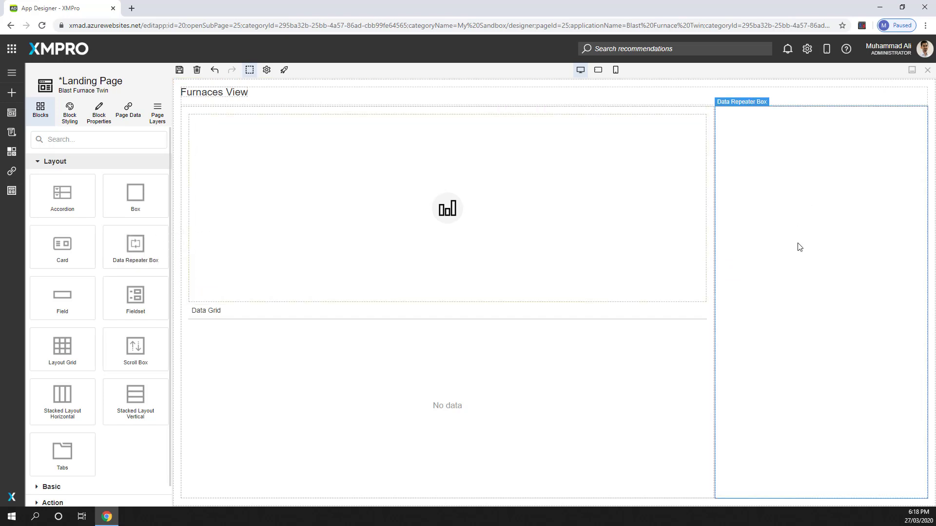
pyautogui.click(783, 195)
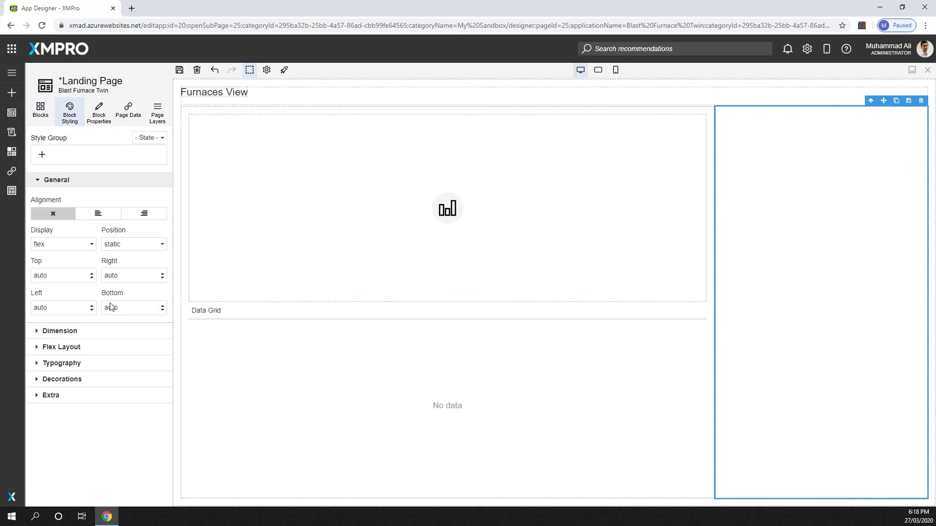
pyautogui.click(73, 334)
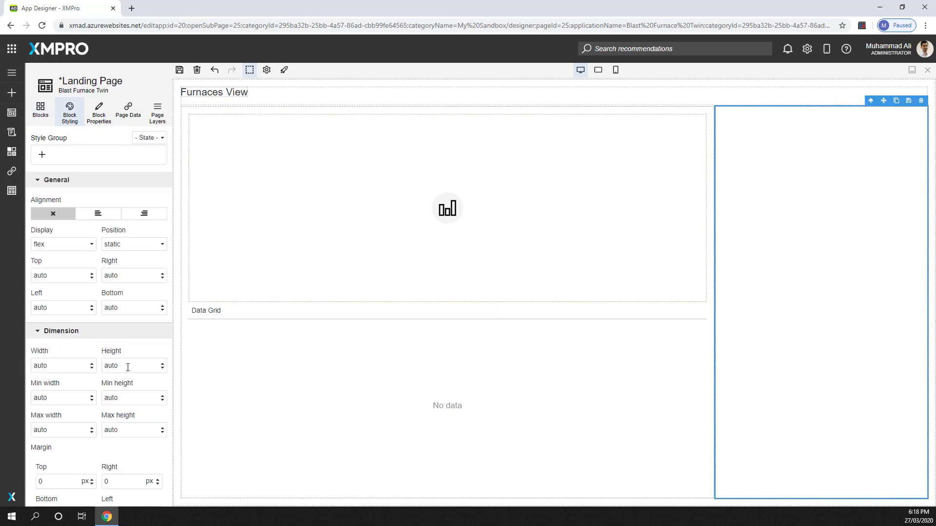
pyautogui.moveTo(127, 367); pyautogui.dragTo(106, 369)
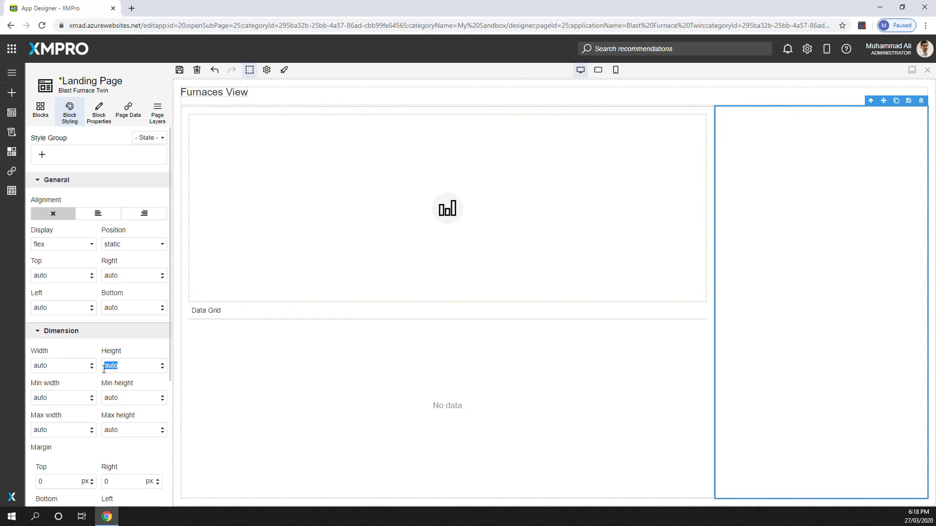
pyautogui.write('70')
pyautogui.click(93, 348)
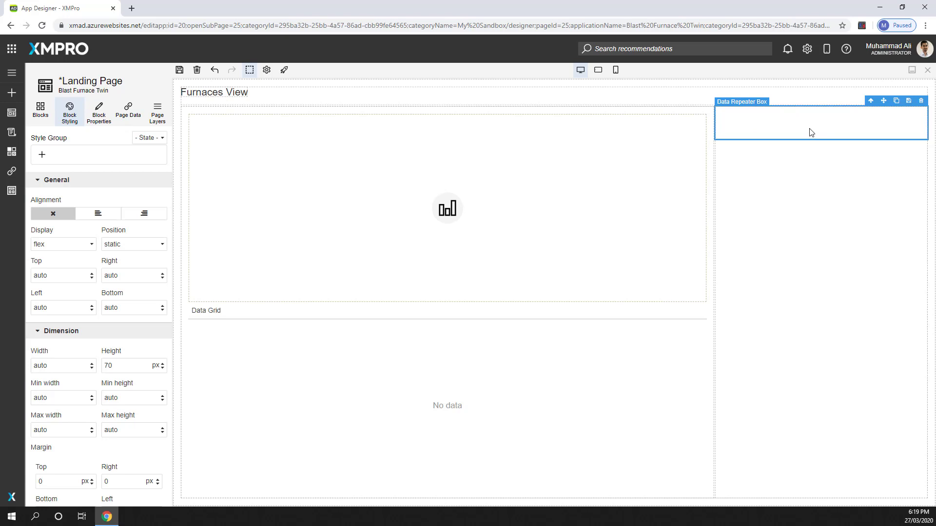
# Step: Bind the Data Repeater Box to the Funace Health Score data source and save the page
pyautogui.click(98, 121)
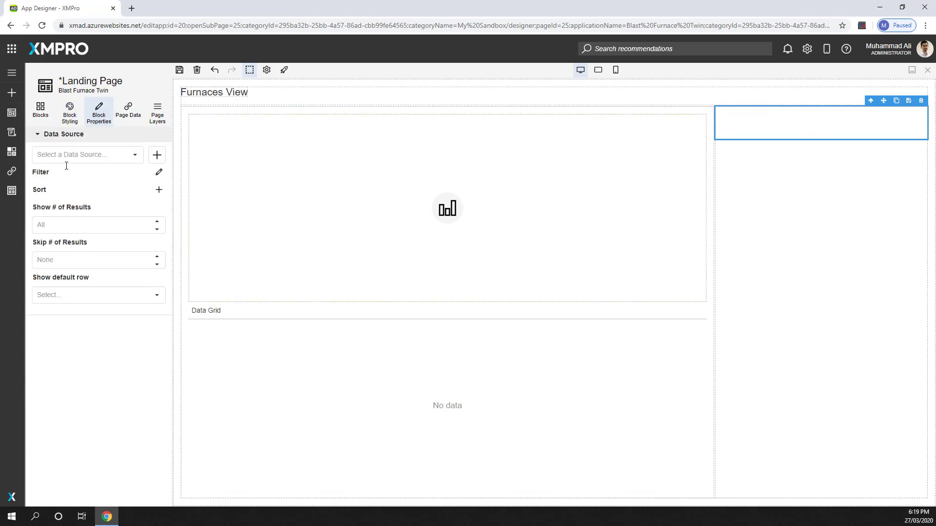
pyautogui.click(134, 155)
pyautogui.click(83, 179)
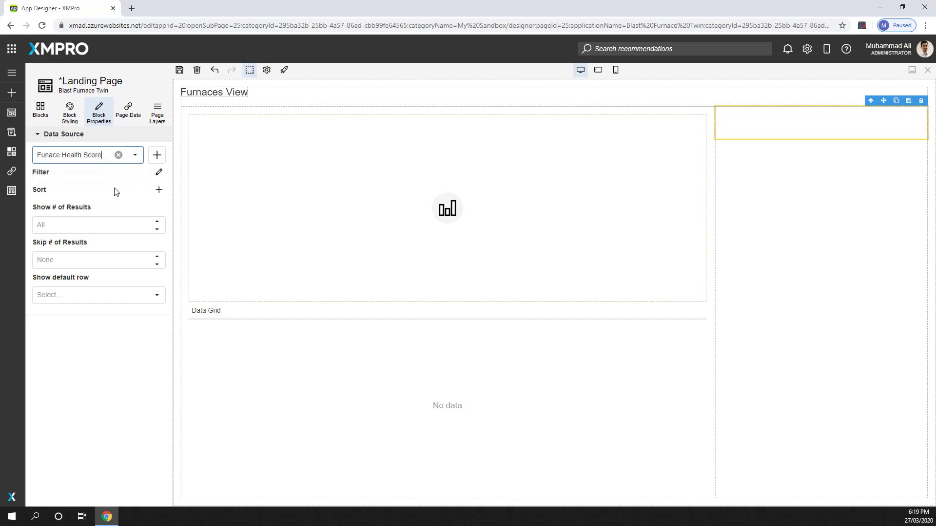
pyautogui.click(179, 69)
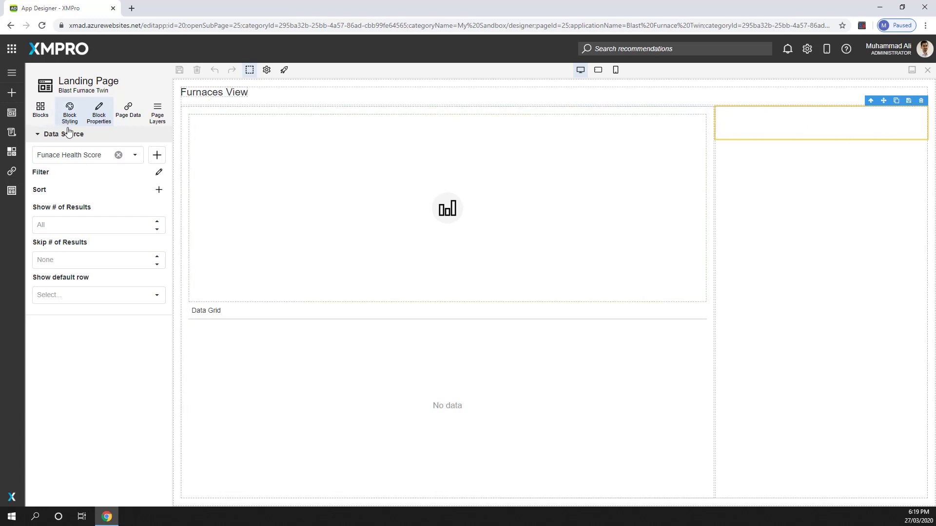
# Step: Place a Stacked Layout Horizontal in the Data Repeater Box and set its first box's flex justification to centre the content vertically
pyautogui.click(39, 110)
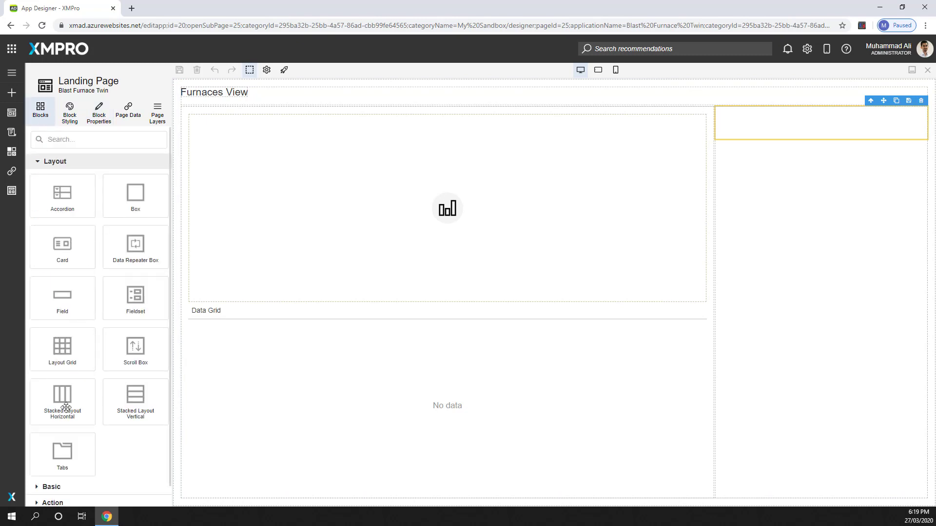
pyautogui.moveTo(71, 411); pyautogui.dragTo(821, 129)
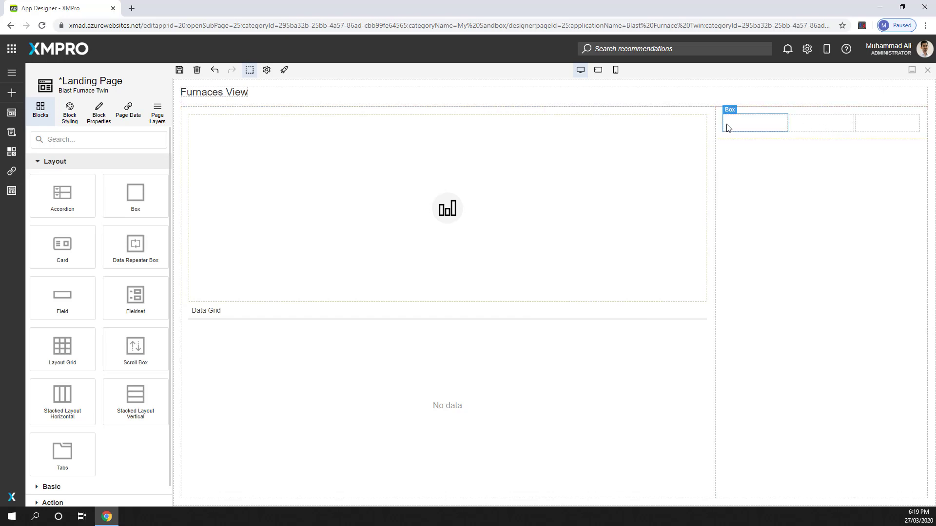
pyautogui.click(757, 126)
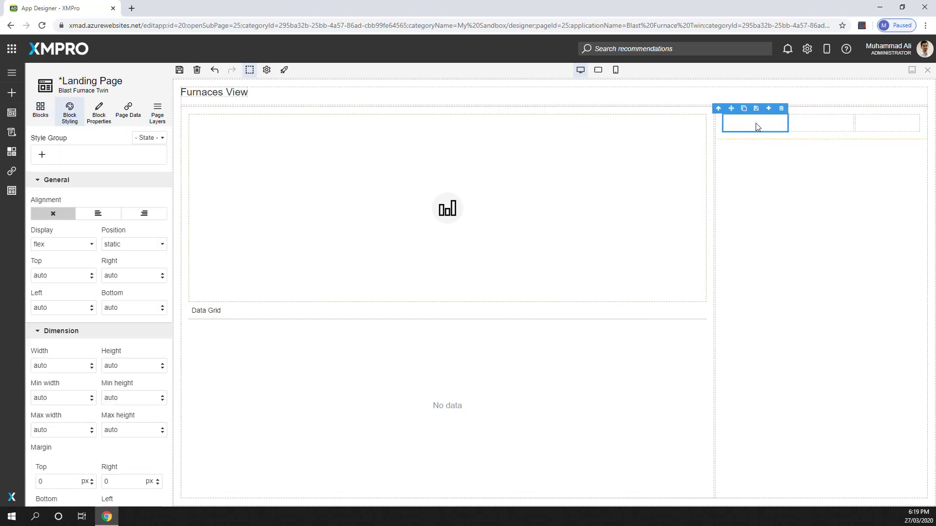
pyautogui.scroll(-4, 84, 361)
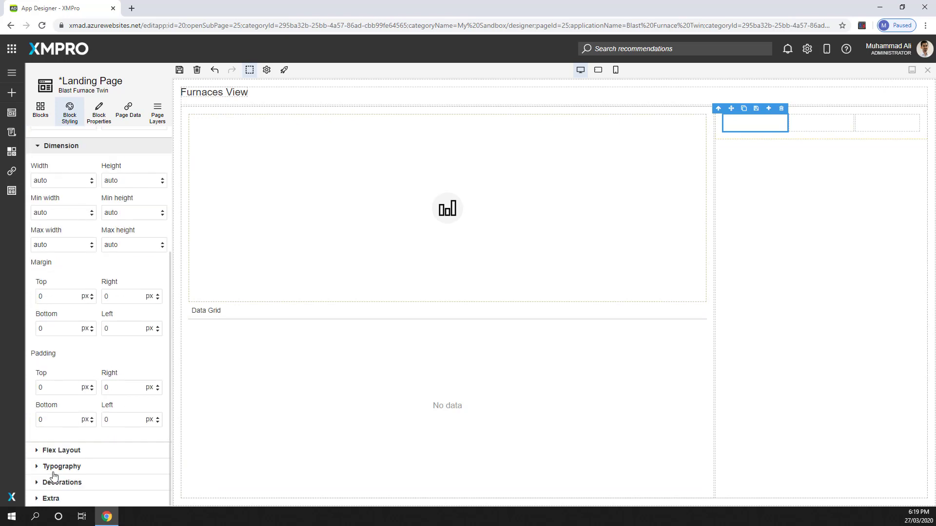
pyautogui.click(54, 457)
pyautogui.scroll(-6, 80, 428)
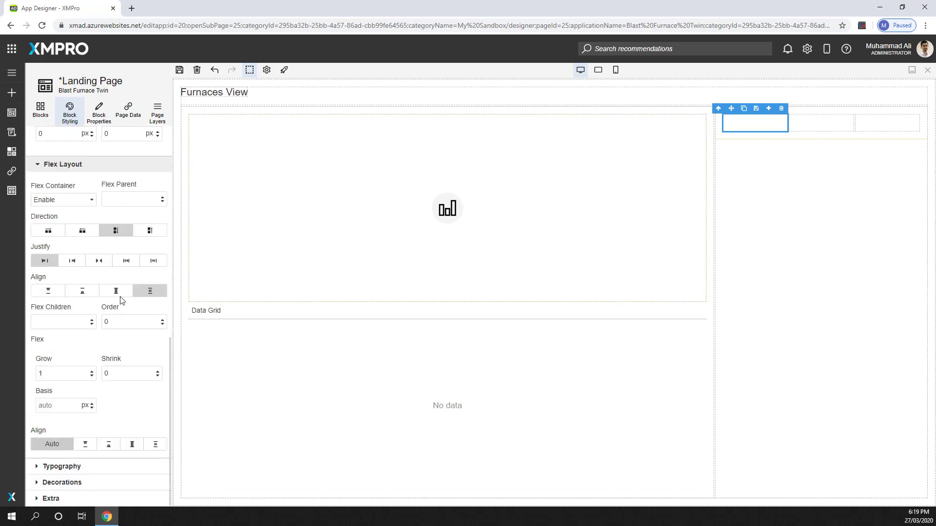
pyautogui.click(127, 262)
pyautogui.scroll(10, 73, 219)
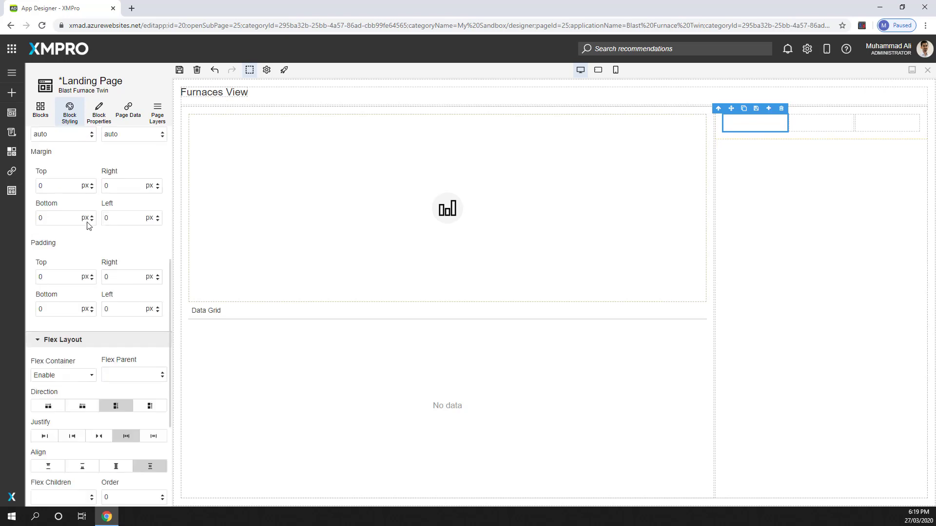
# Step: Find the Text block and place one in each of the first two boxes of the stacked layout
pyautogui.click(41, 108)
pyautogui.click(92, 141)
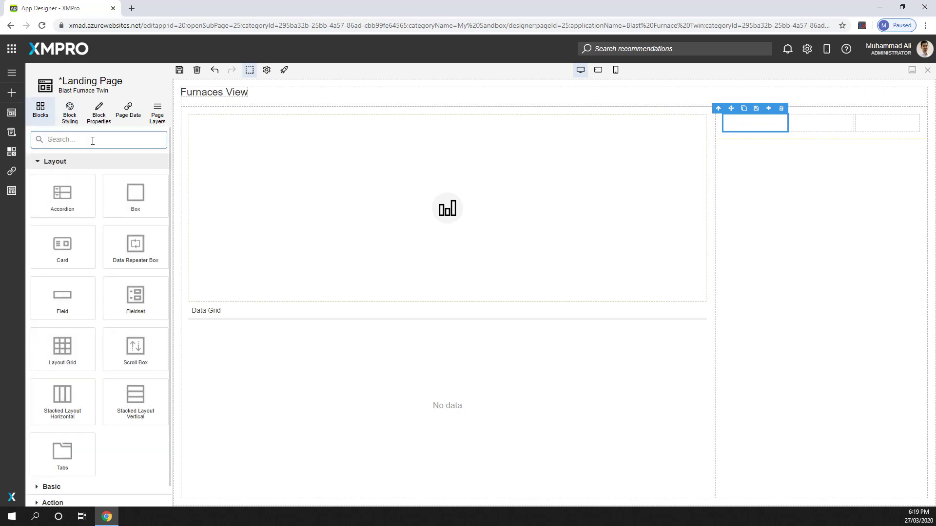
pyautogui.write('text')
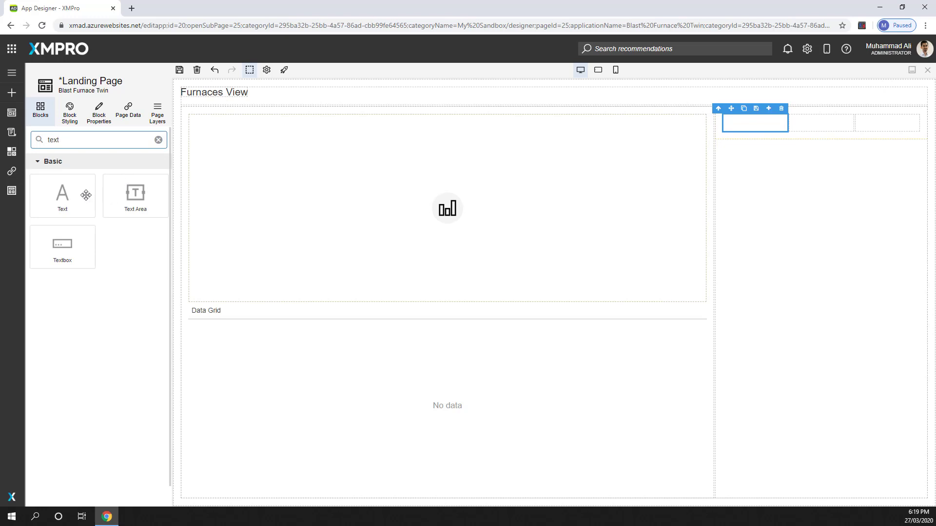
pyautogui.moveTo(84, 194); pyautogui.dragTo(760, 129)
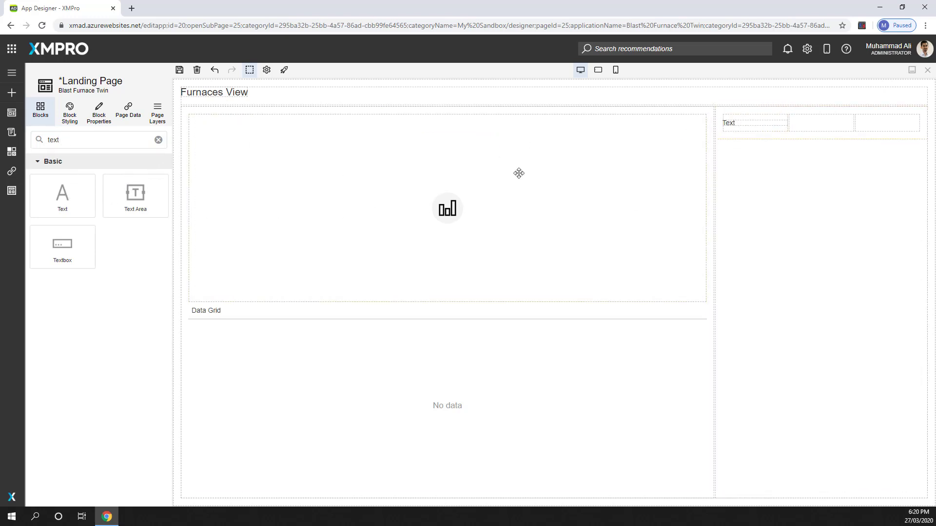
pyautogui.moveTo(64, 194); pyautogui.dragTo(832, 127)
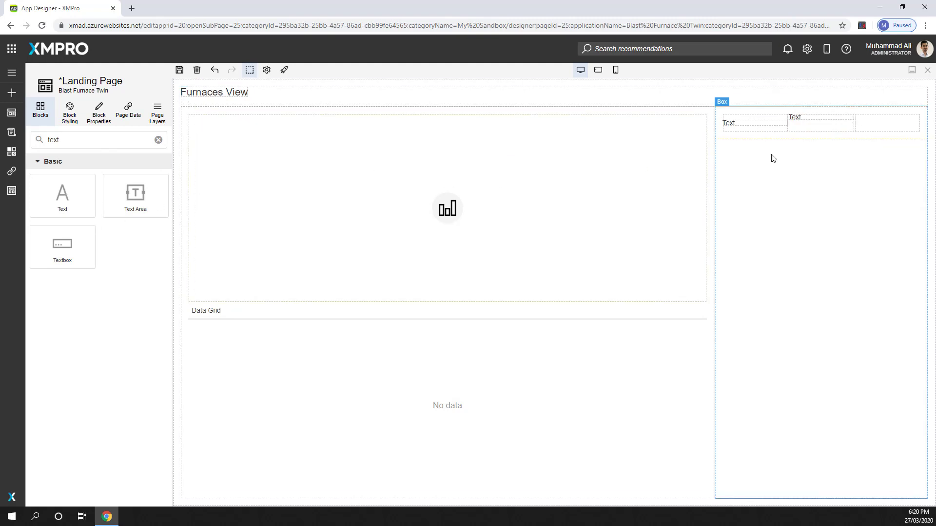
# Step: Replace the stacked layout's second and third boxes with duplicates of the first, and delete the Text block from the third
pyautogui.click(810, 129)
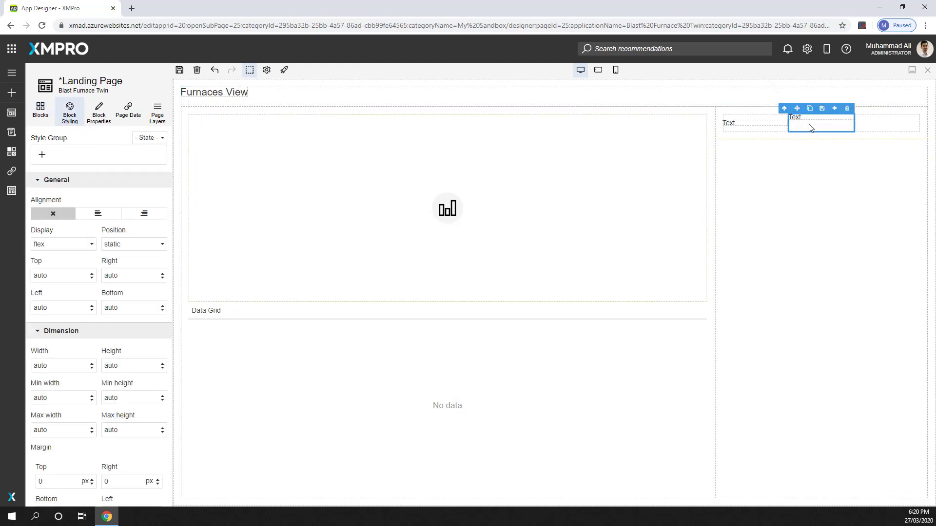
pyautogui.press('Delete')
pyautogui.click(770, 121)
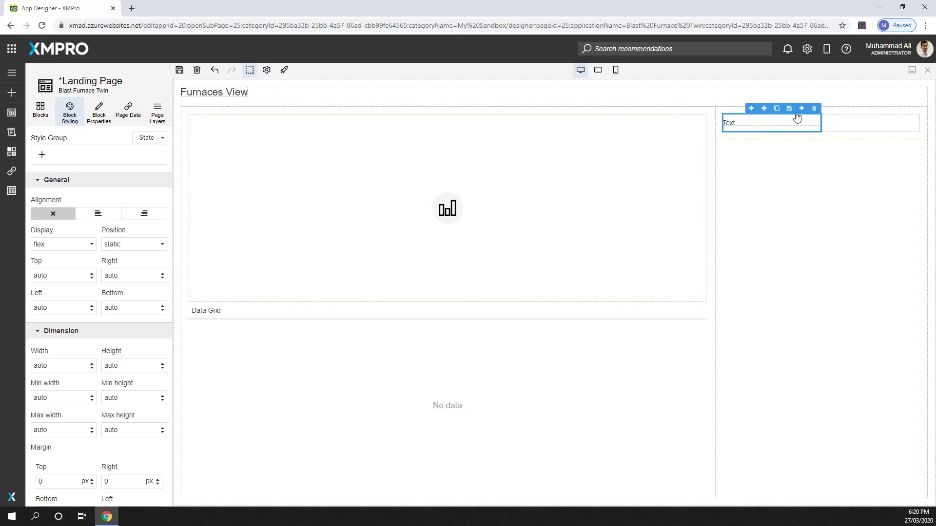
pyautogui.click(776, 111)
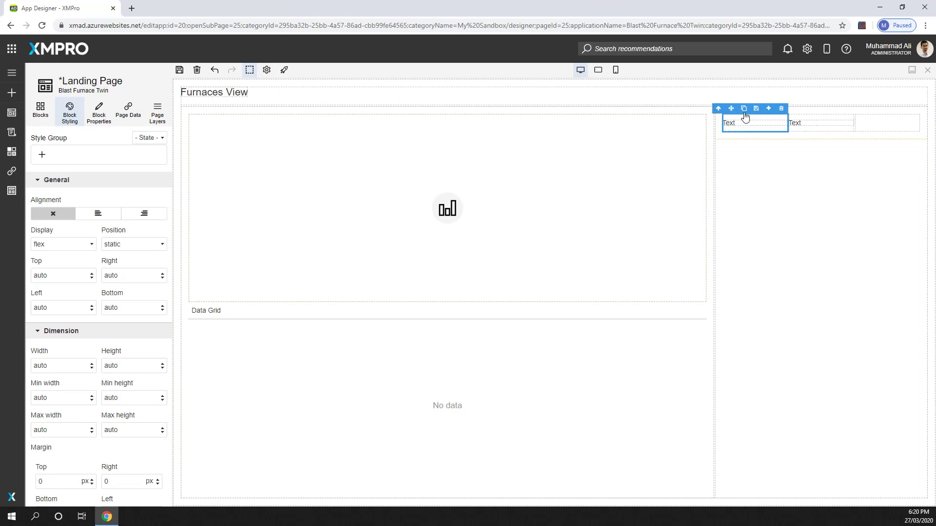
pyautogui.click(745, 114)
pyautogui.click(880, 128)
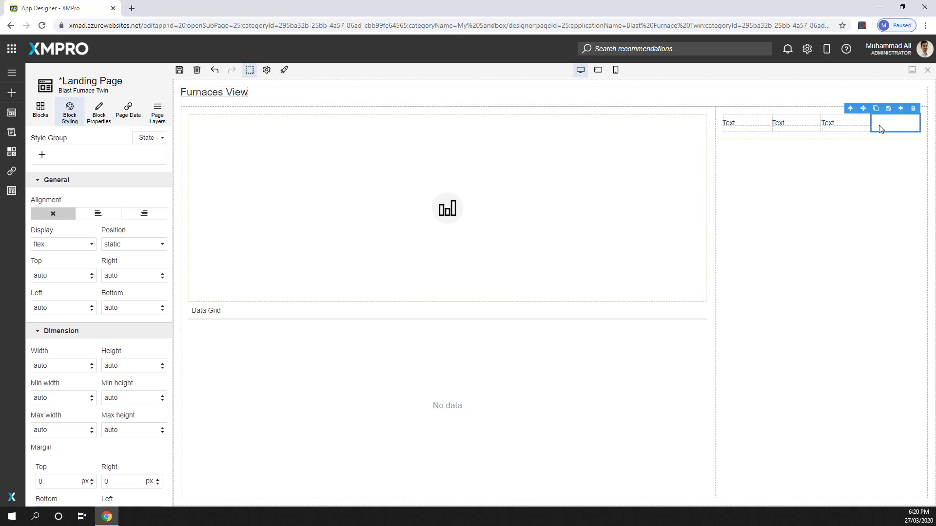
pyautogui.press('Delete')
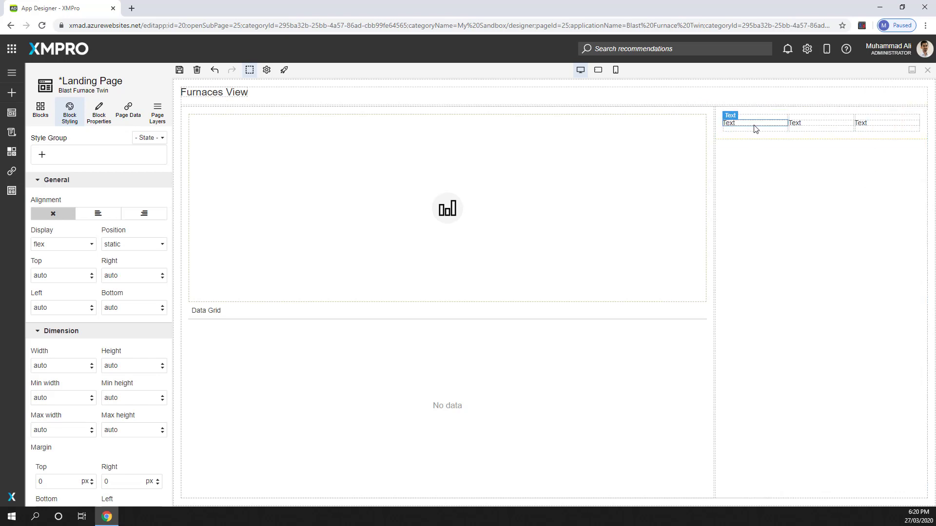
pyautogui.click(869, 126)
pyautogui.press('Delete')
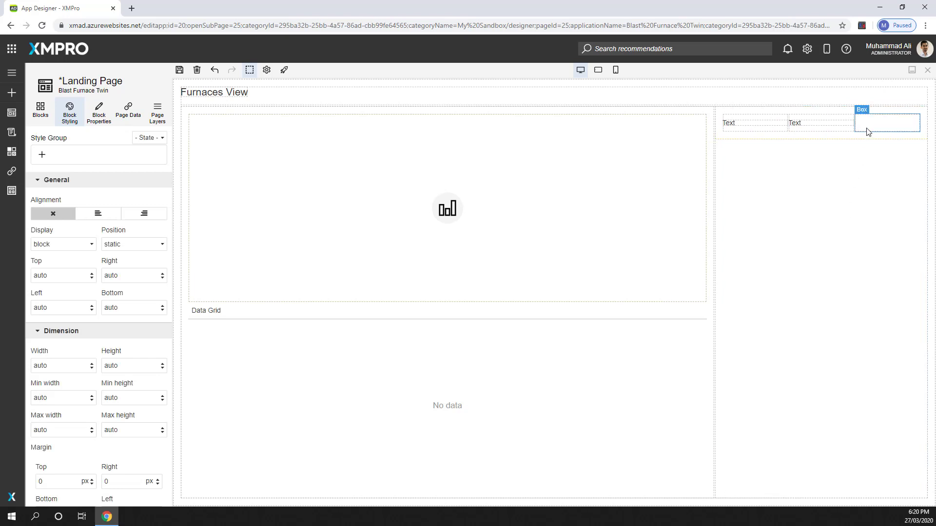
# Step: Find the Indicator block, place it in the third box of the stacked layout and save the page
pyautogui.click(40, 110)
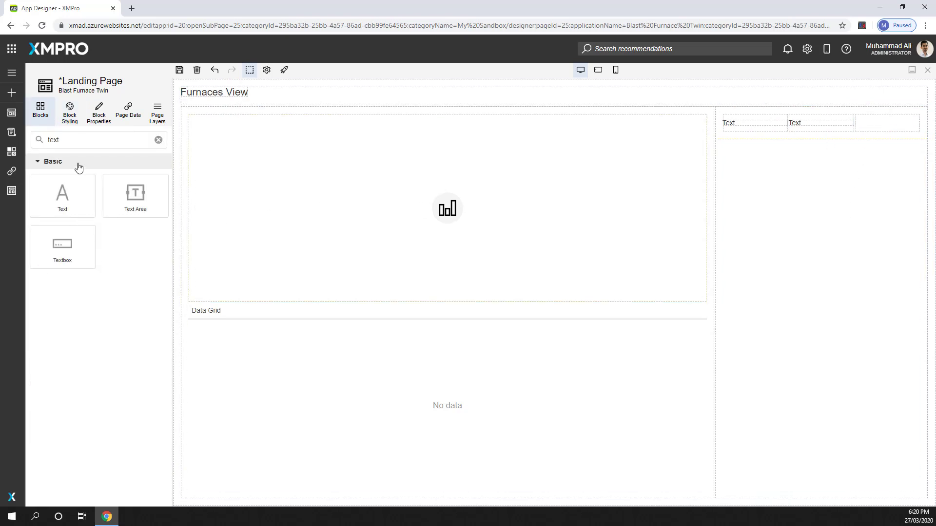
pyautogui.moveTo(142, 141); pyautogui.dragTo(30, 144)
pyautogui.write('indei')
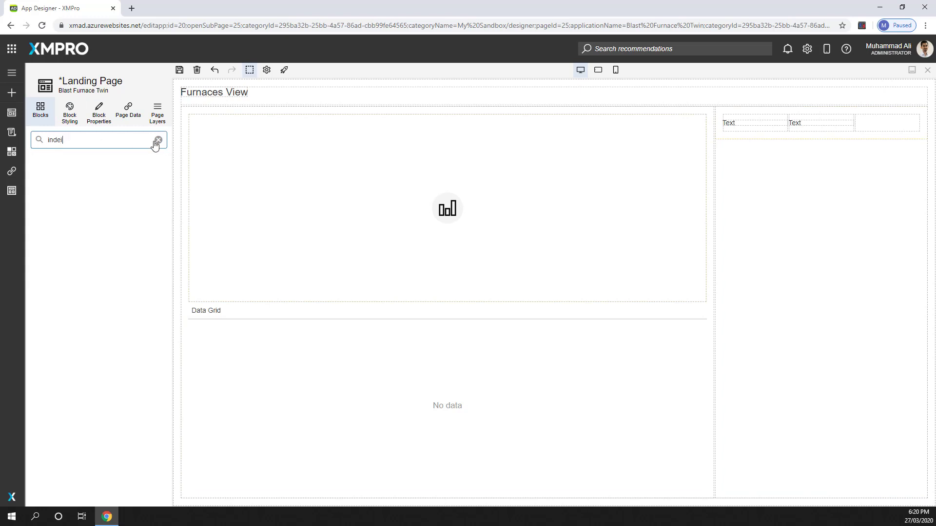
pyautogui.click(157, 141)
pyautogui.write('in')
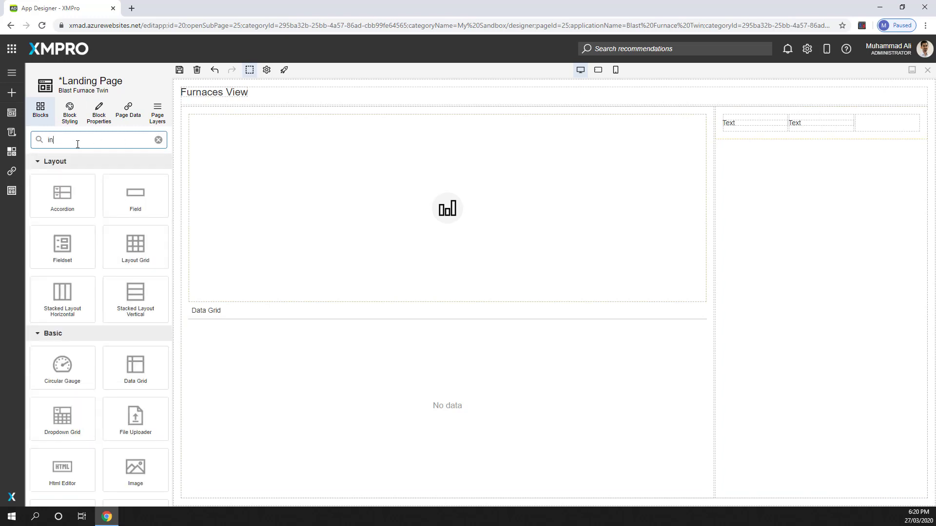
pyautogui.moveTo(64, 193); pyautogui.dragTo(882, 128)
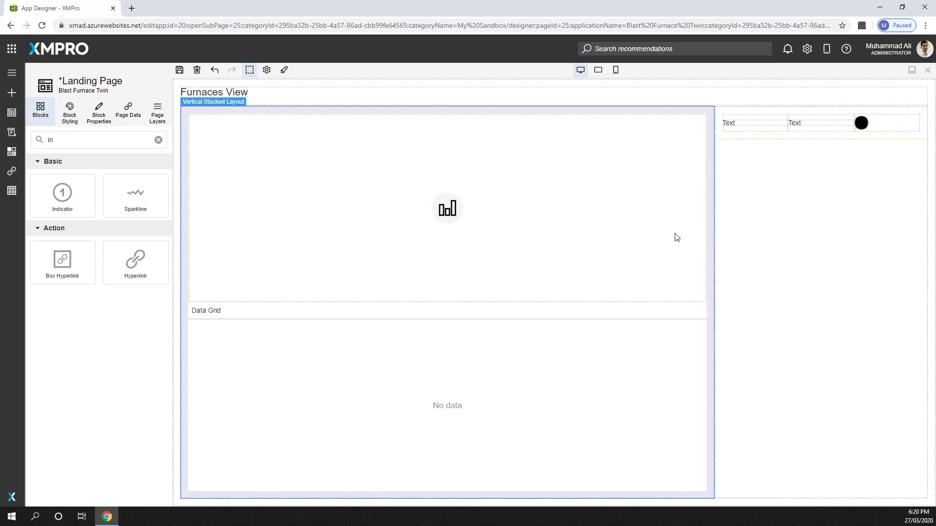
pyautogui.click(179, 69)
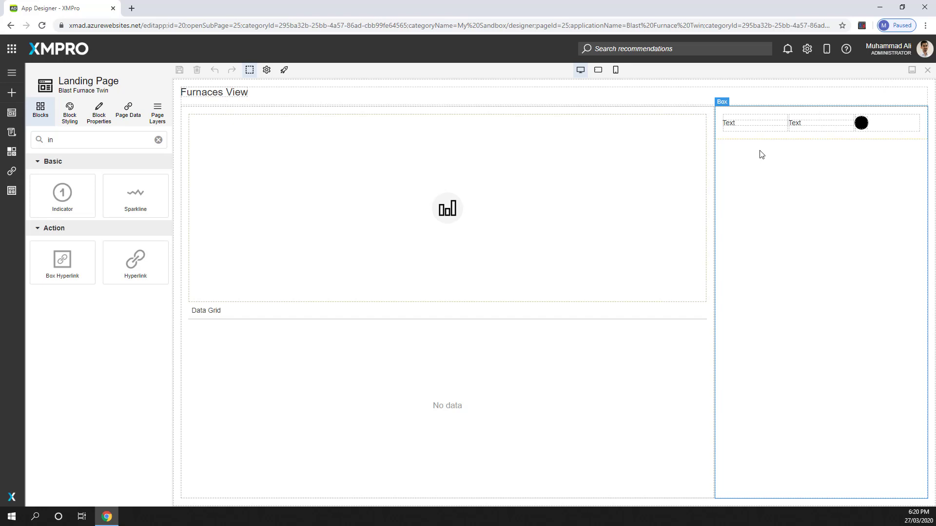
# Step: Bind the text of the first box's Text block to the Name field of the data source
pyautogui.click(740, 127)
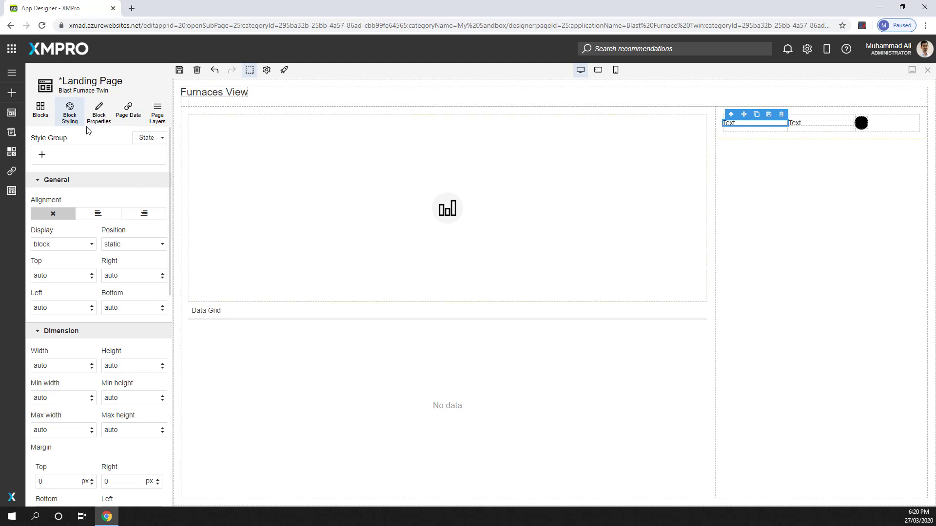
pyautogui.click(98, 111)
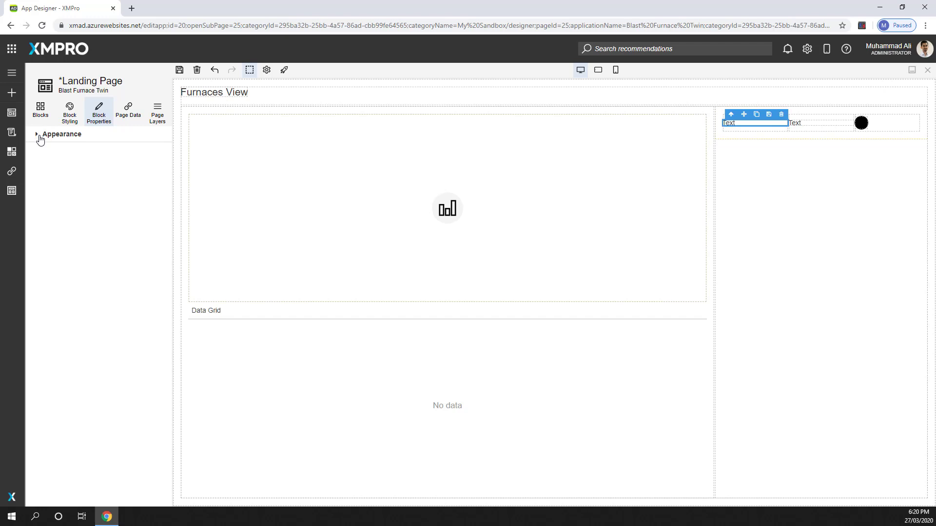
pyautogui.click(40, 138)
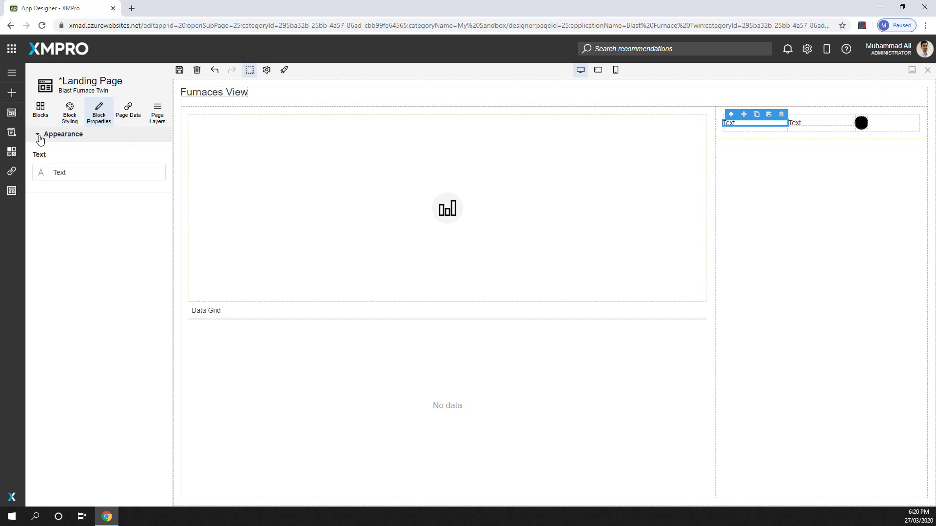
pyautogui.click(41, 176)
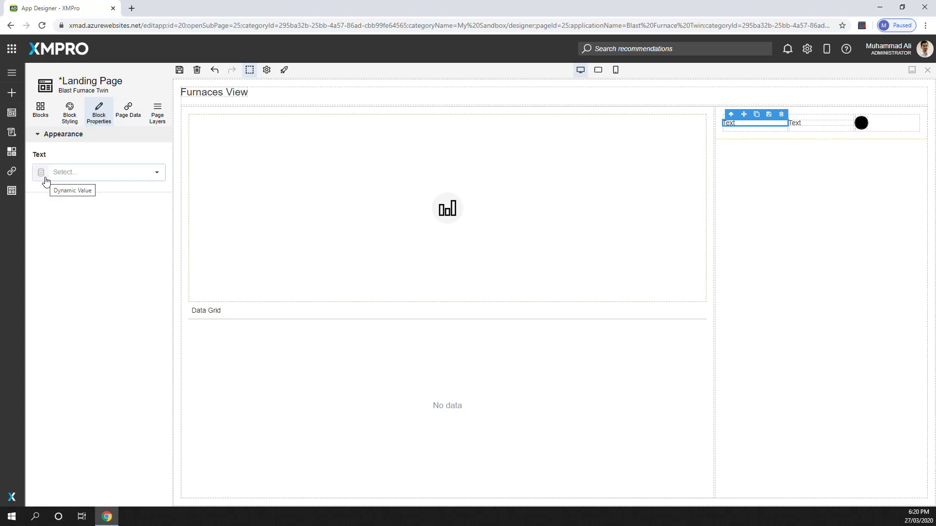
pyautogui.click(156, 174)
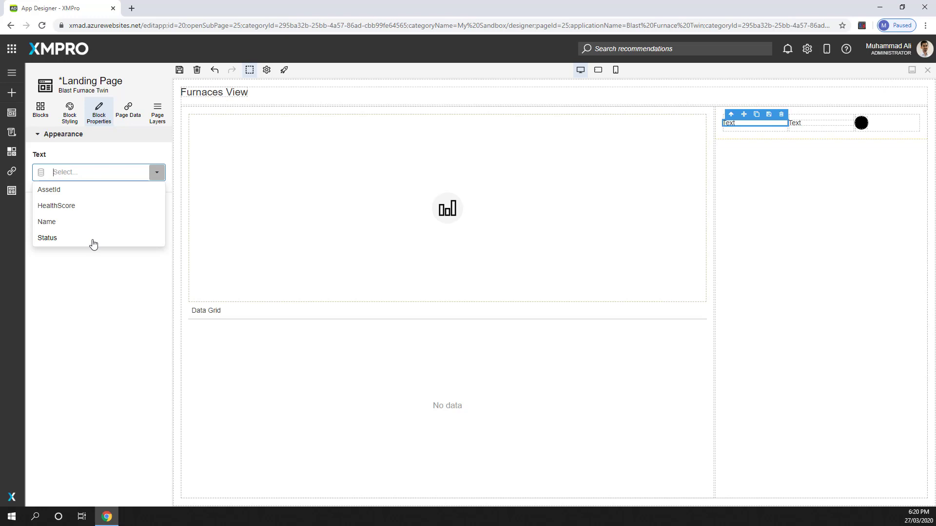
pyautogui.click(73, 225)
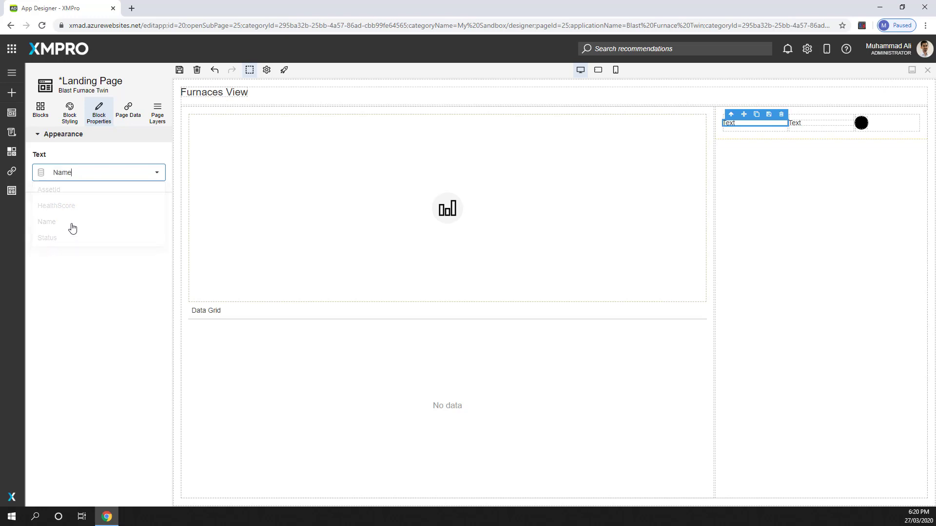
# Step: Bind the text of the second box's Text block to the HealthScore field
pyautogui.click(795, 125)
pyautogui.click(84, 168)
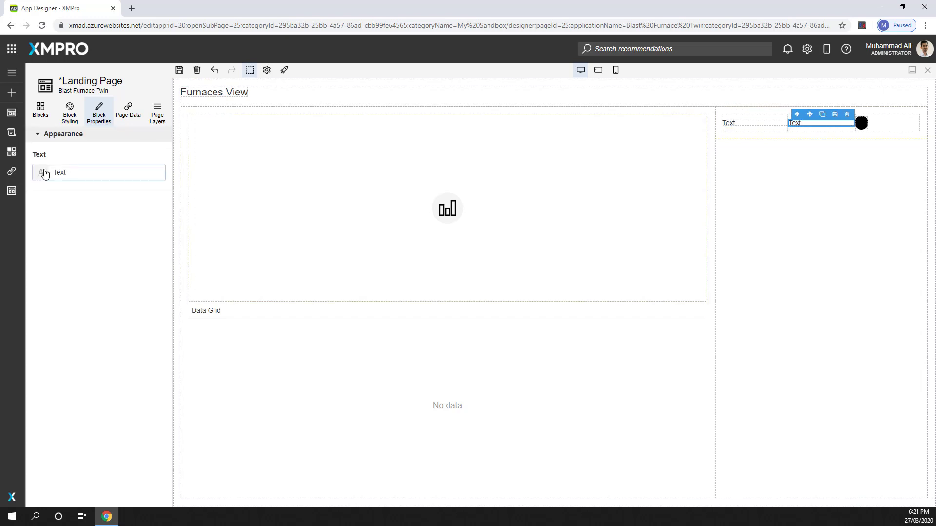
pyautogui.click(157, 172)
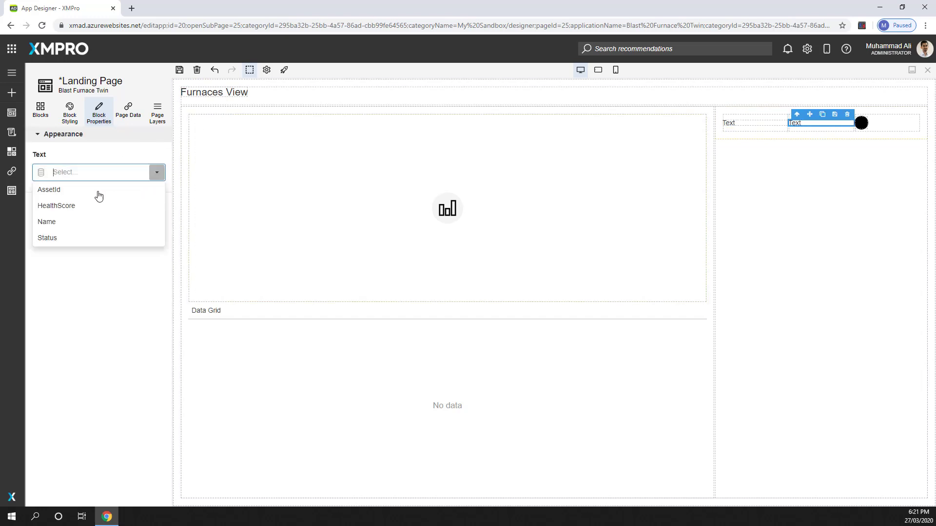
pyautogui.click(76, 207)
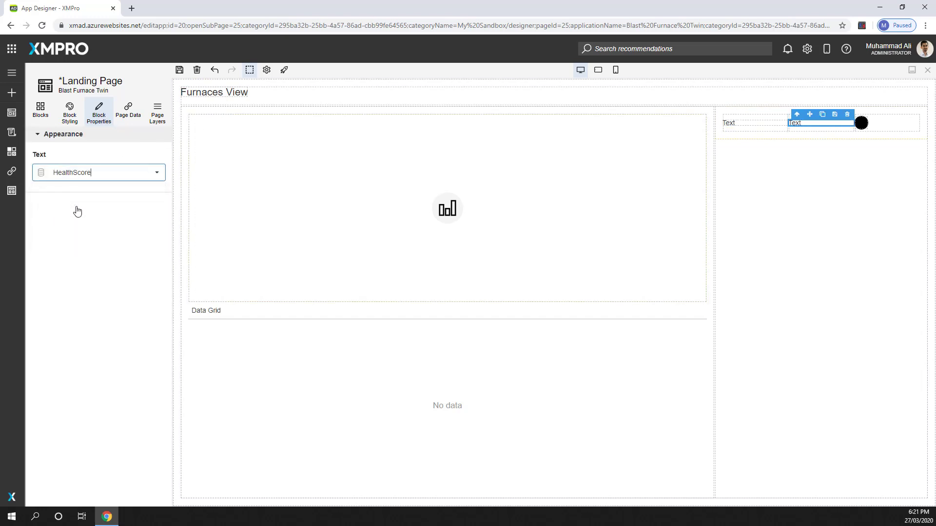
# Step: Bind the Indicator's color to the Status field, and launch the saved page to preview it
pyautogui.click(860, 124)
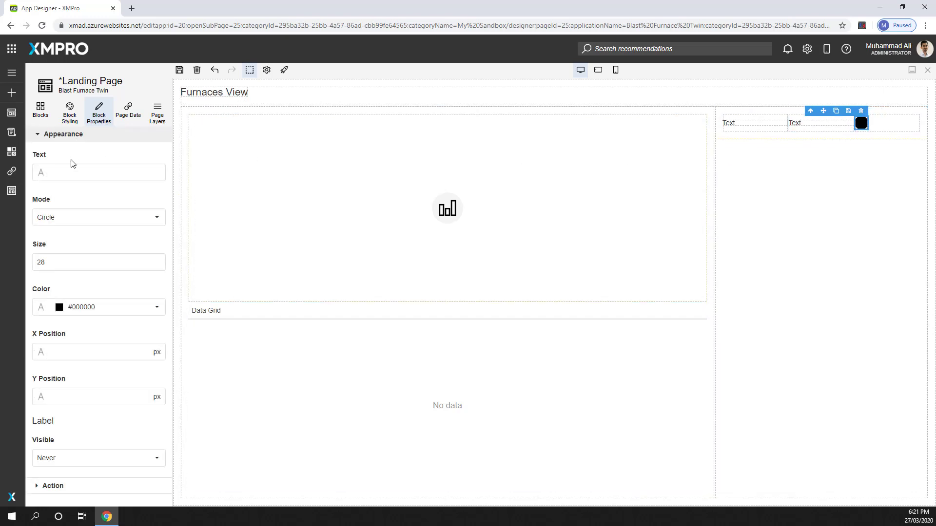
pyautogui.click(41, 307)
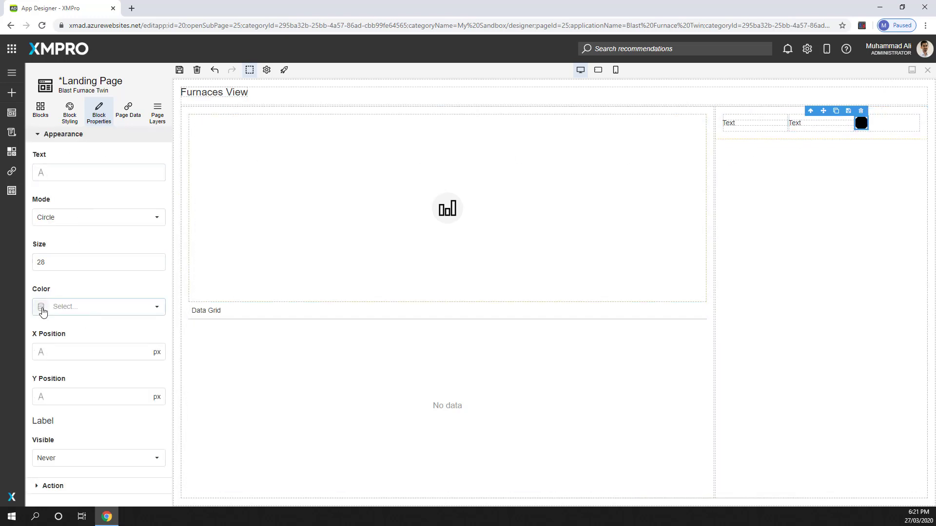
pyautogui.click(156, 306)
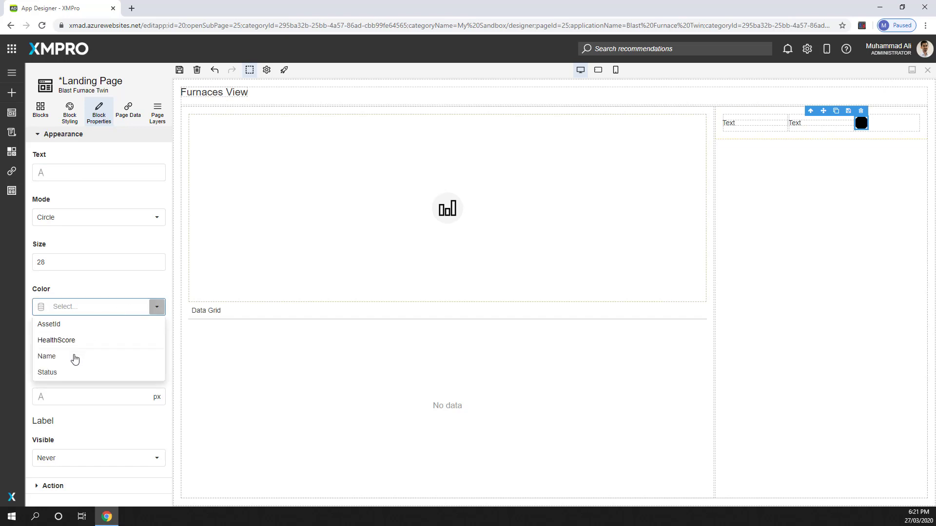
pyautogui.click(67, 376)
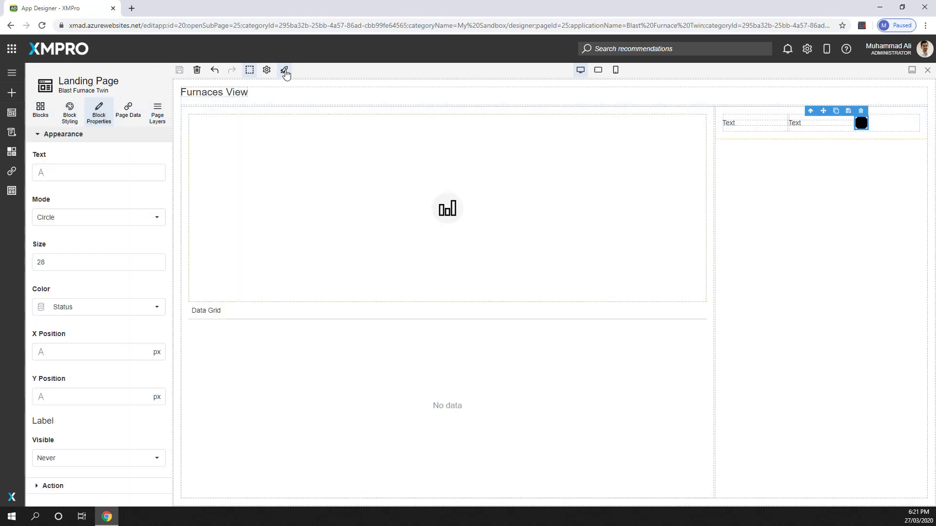
pyautogui.click(285, 69)
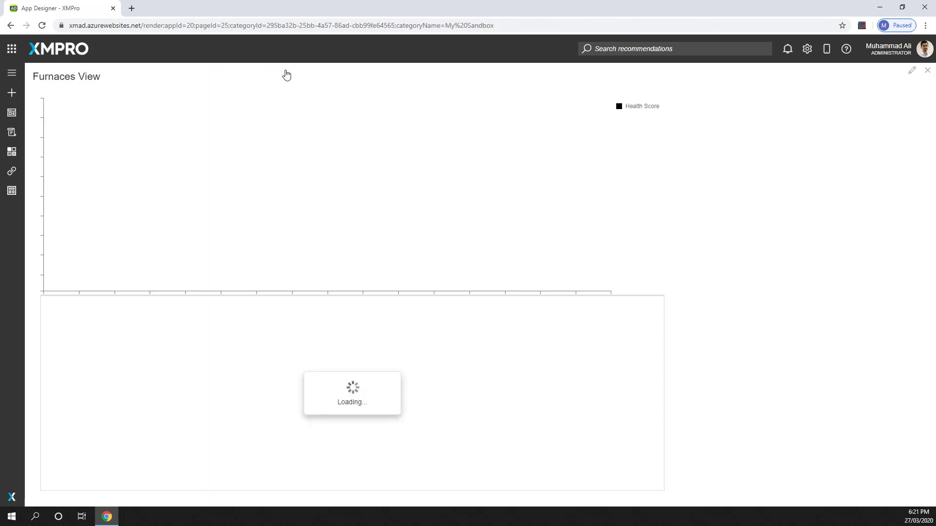